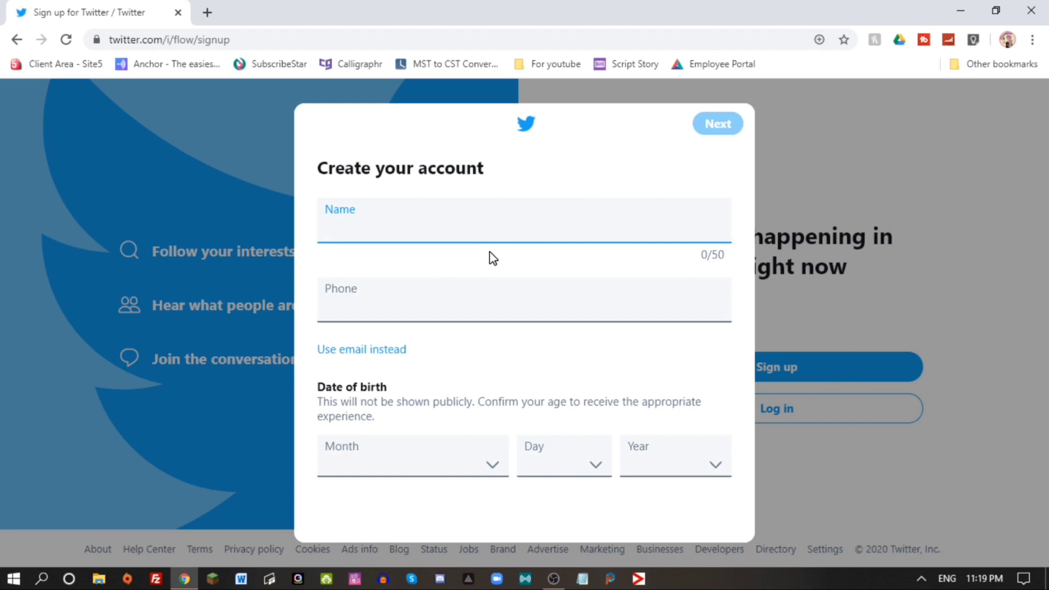
Enter the account name and fill in the phone number from Chrome's saved autofill.
type("PiaT")
left_click(444, 309)
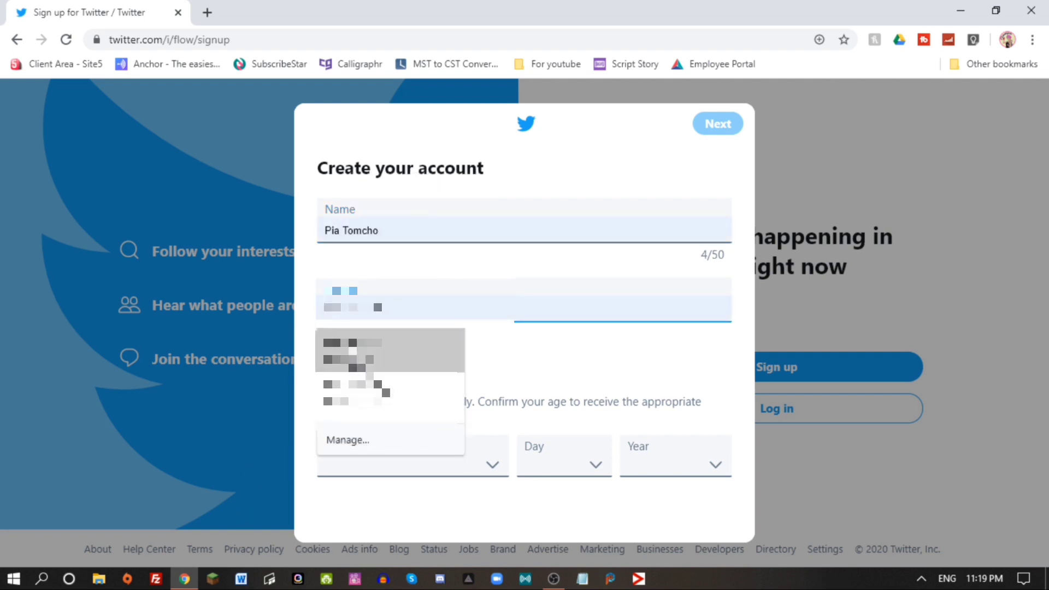
left_click(382, 350)
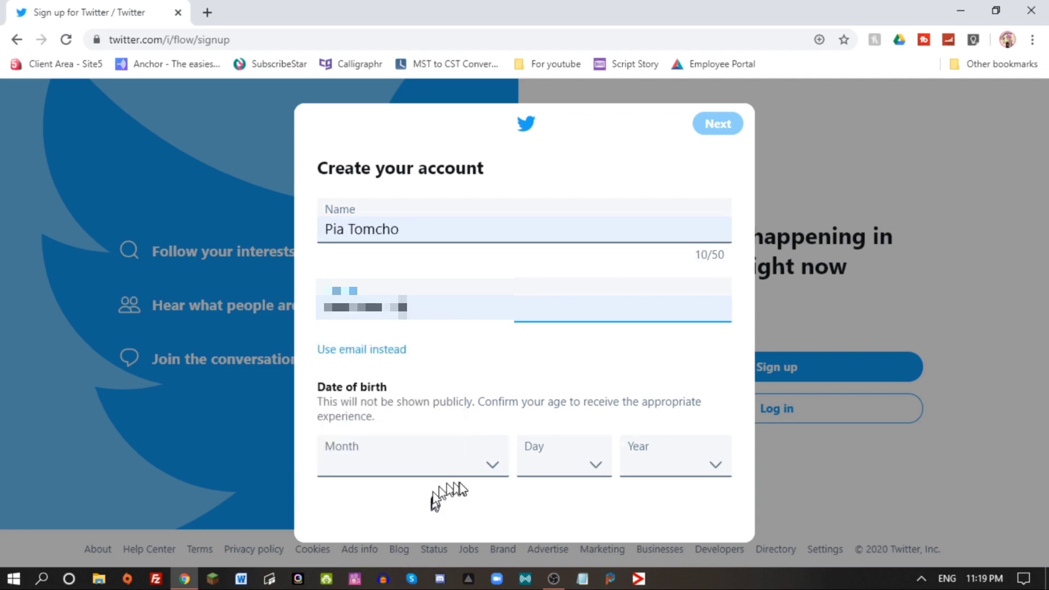
left_click(489, 470)
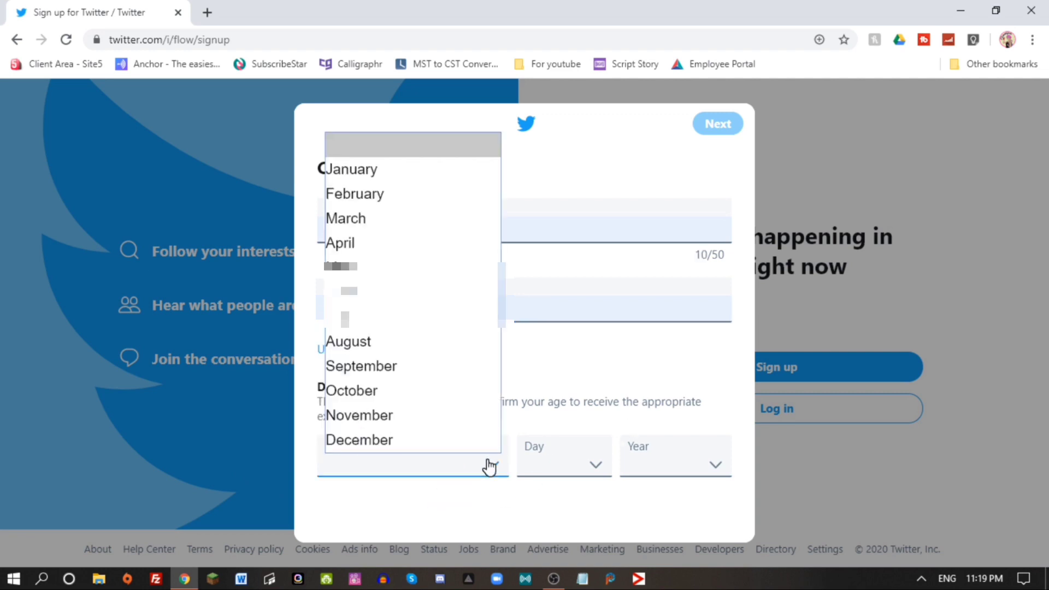
left_click(405, 198)
left_click(551, 470)
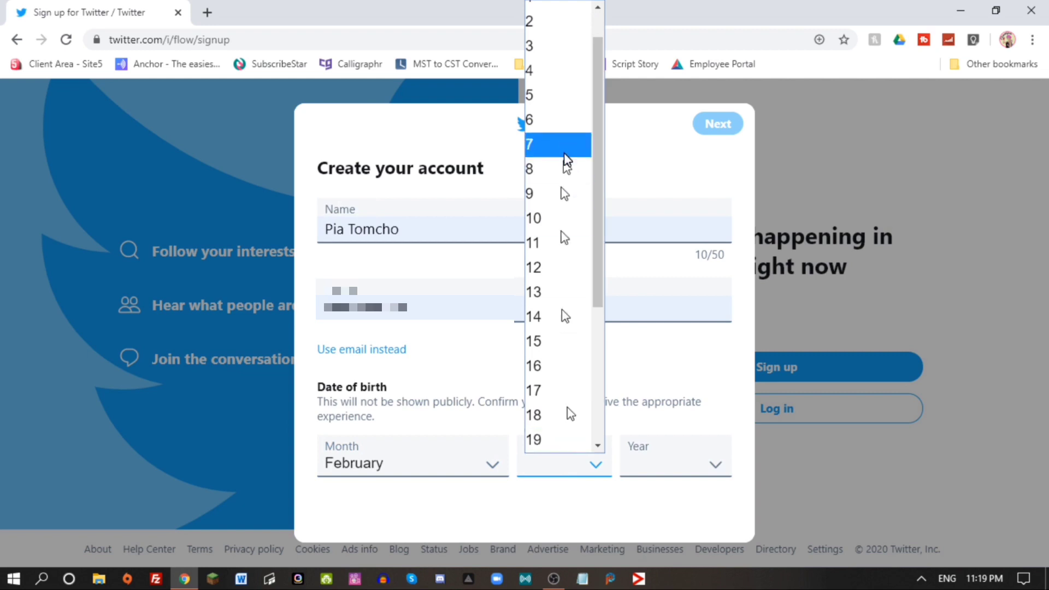
left_click(562, 120)
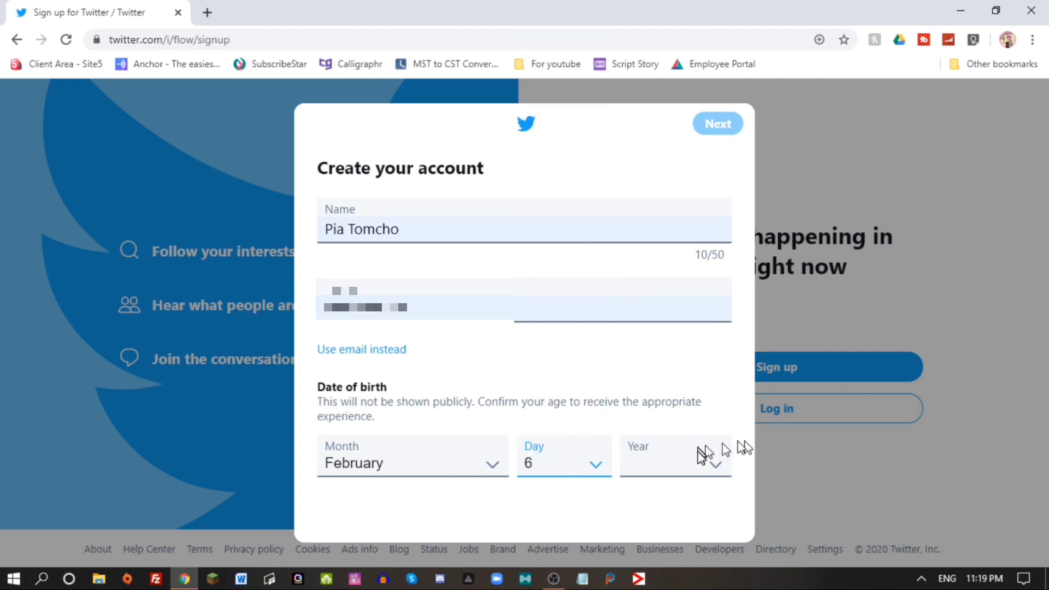
left_click(698, 465)
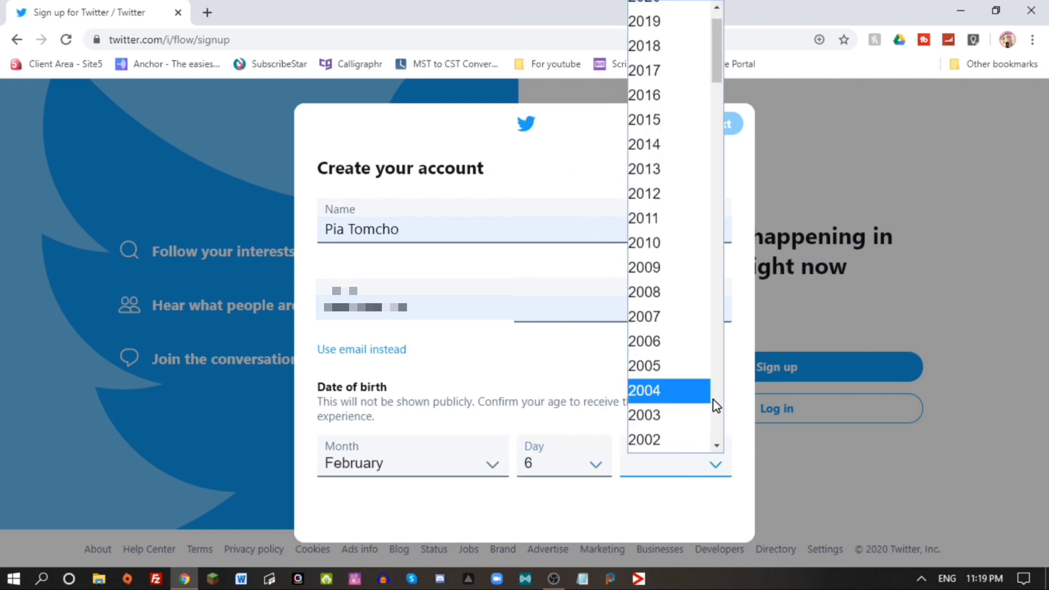
scroll(717, 406, "down", 16)
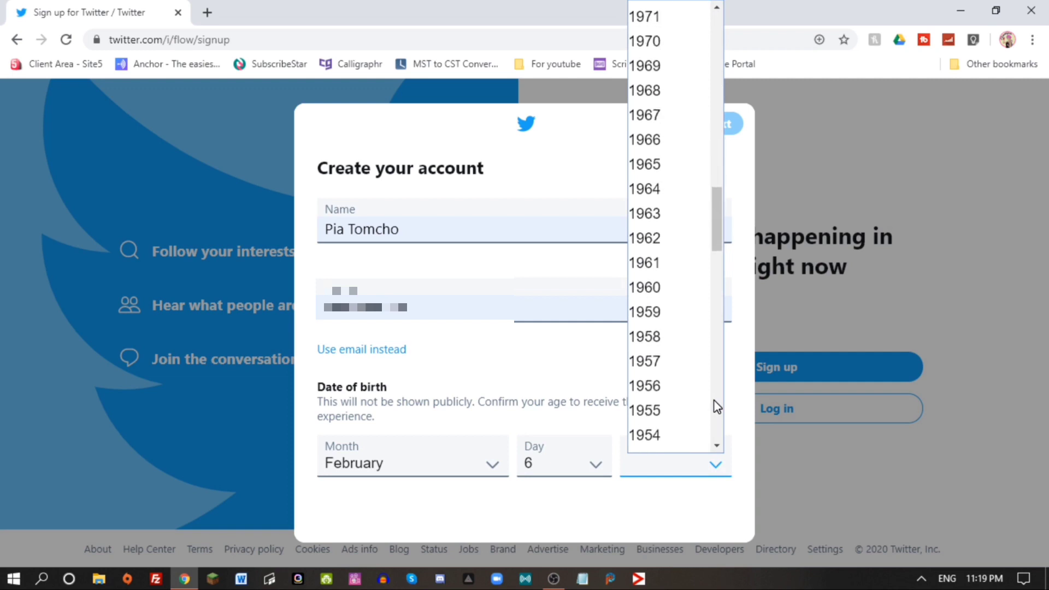
left_click(691, 339)
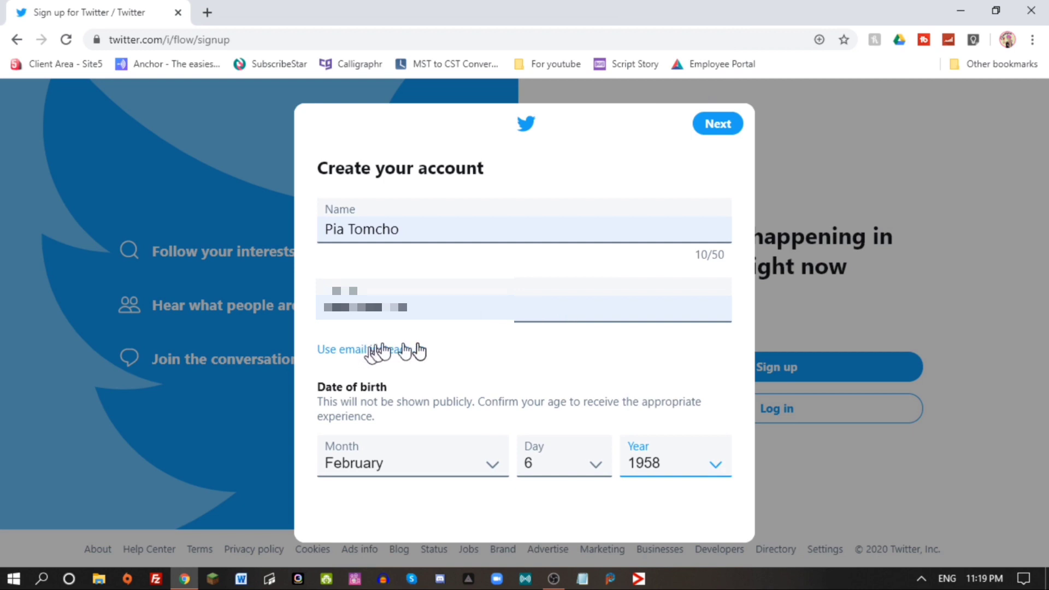
left_click(721, 126)
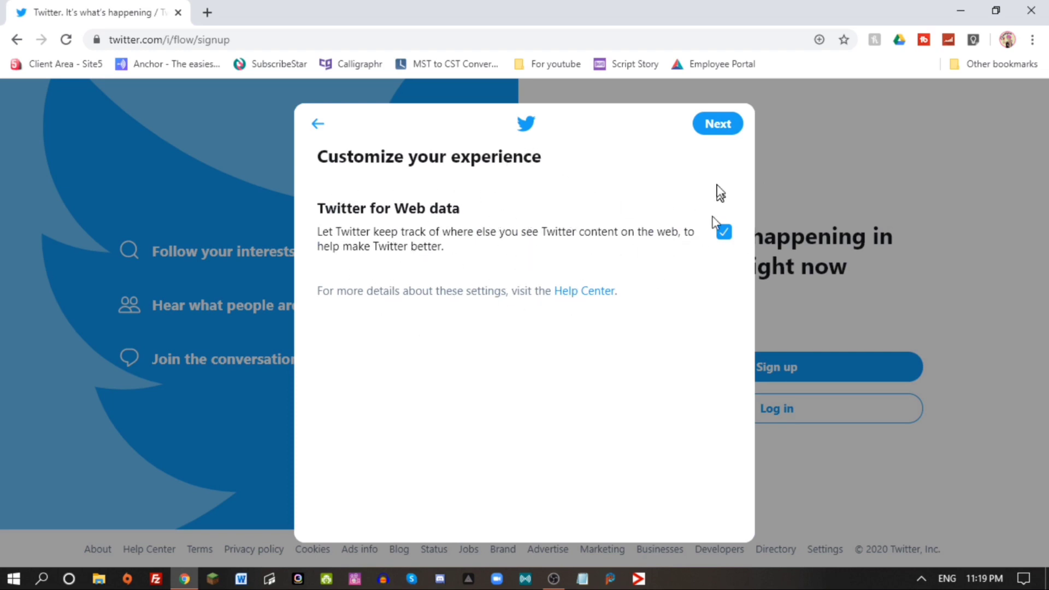
Submit the sign-up details and confirm the phone with the pasted SMS verification code.
left_click(713, 132)
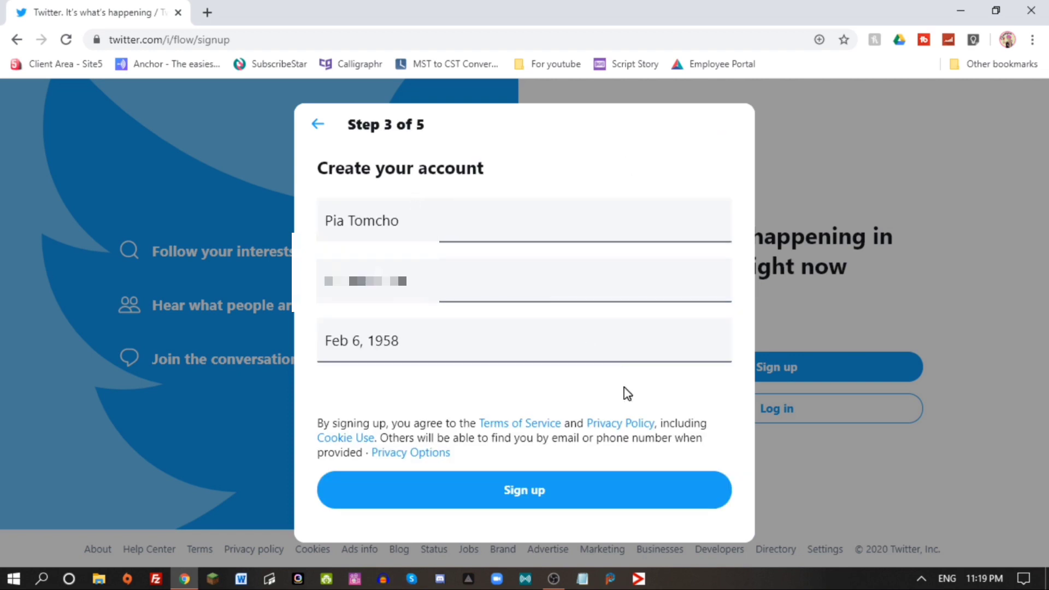
left_click(556, 487)
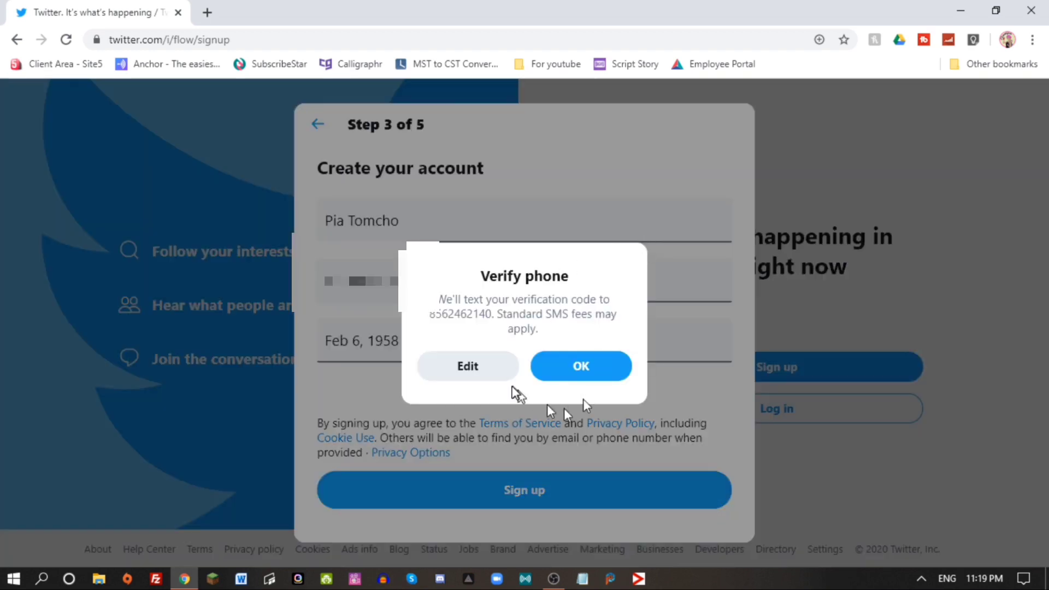
left_click(592, 367)
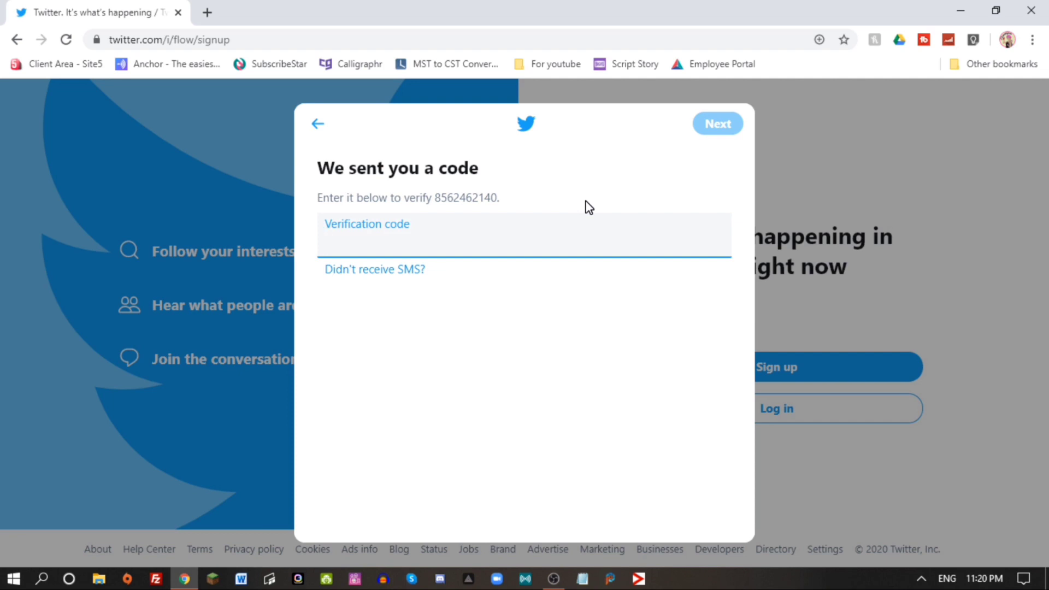
key("ctrl+v")
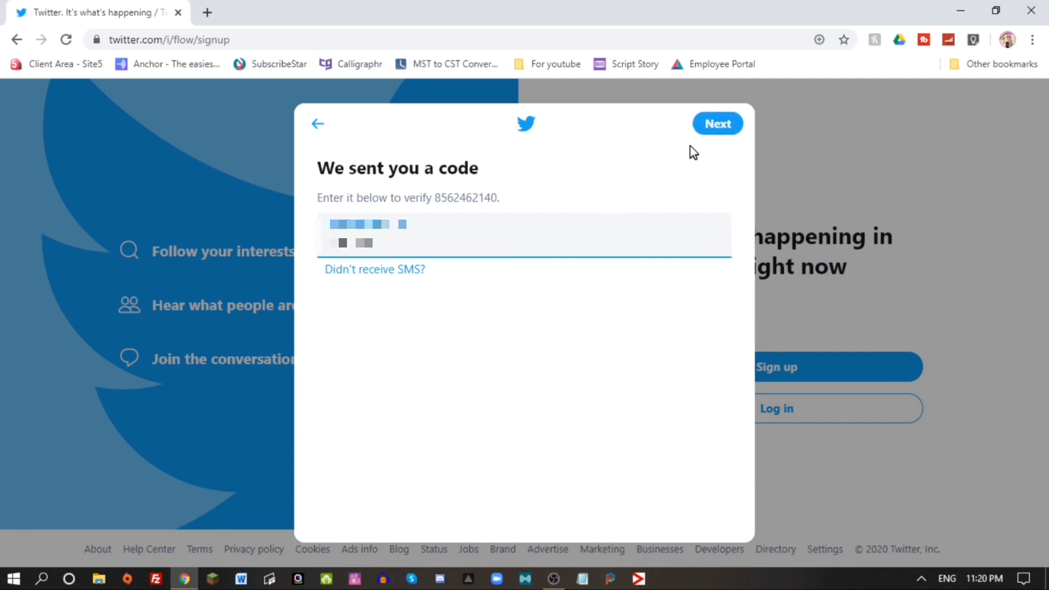
left_click(728, 130)
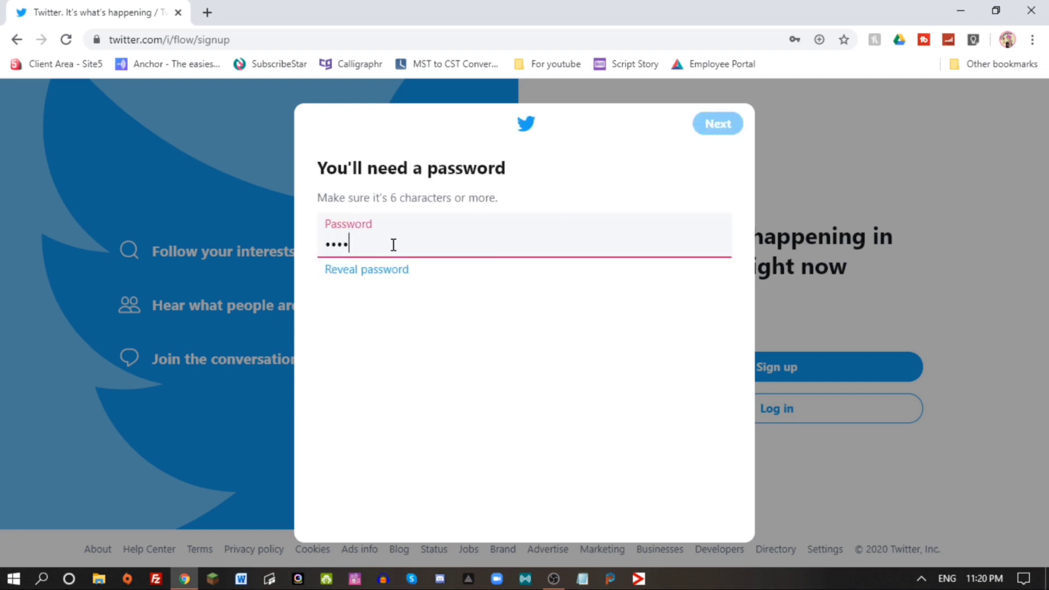
Set a password, then skip the profile picture, bio, interests, suggestions and notifications prompts.
type("•")
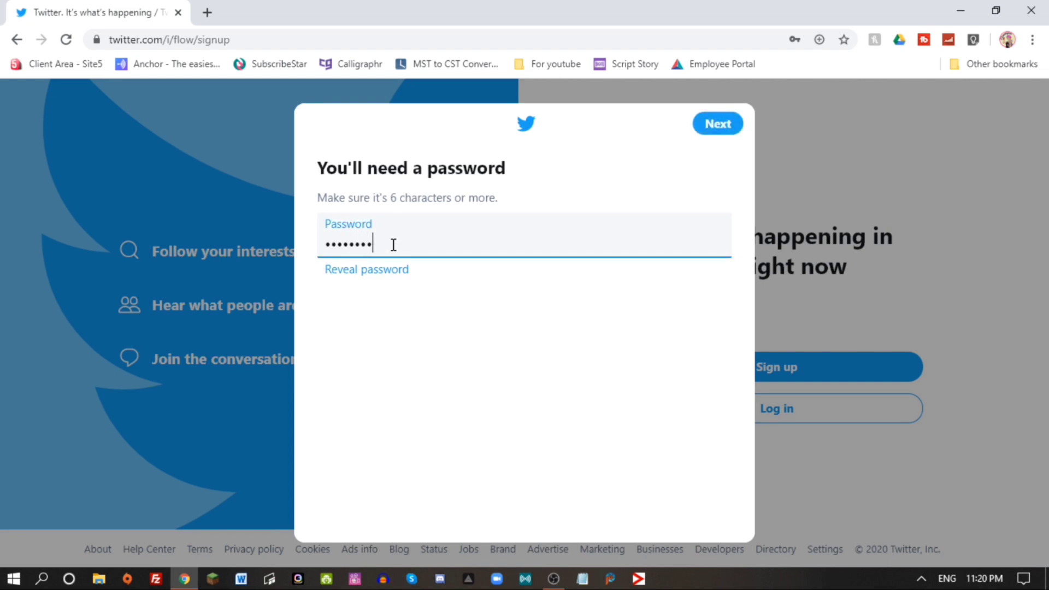
key("Return")
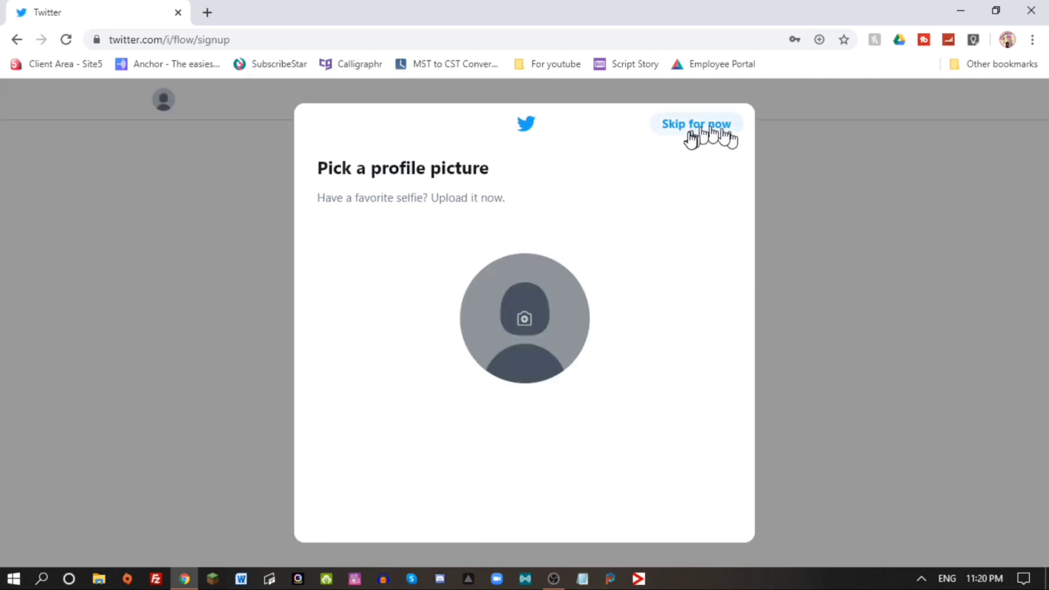
left_click(690, 140)
left_click(692, 139)
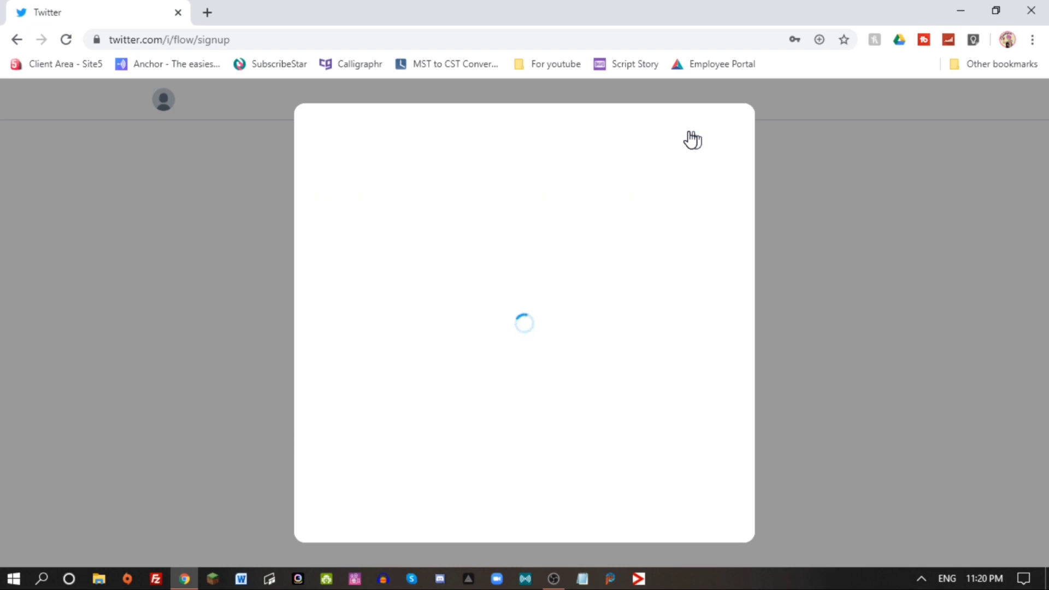
left_click(691, 139)
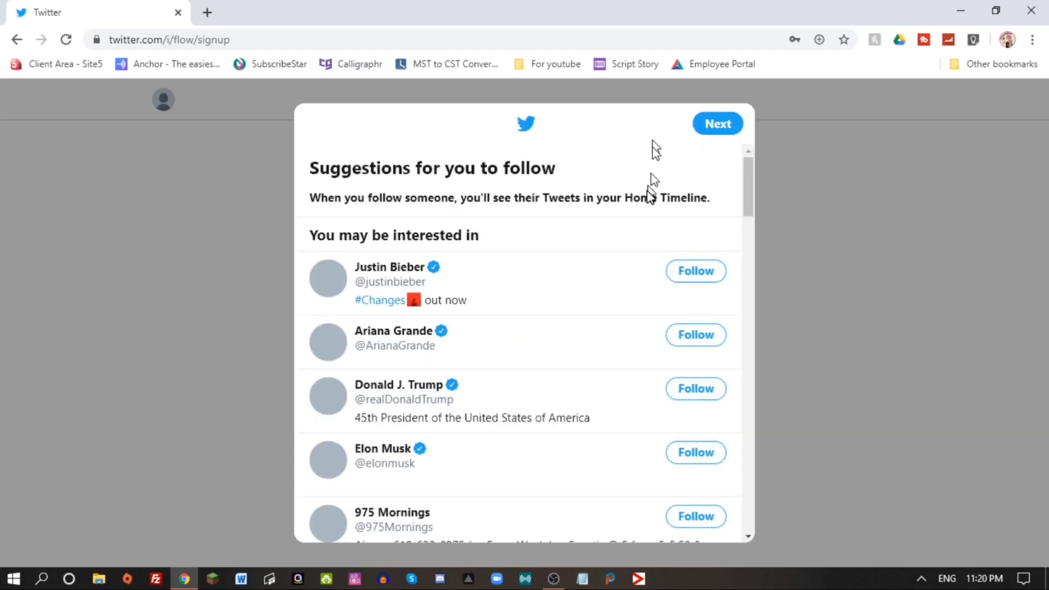
left_click(738, 124)
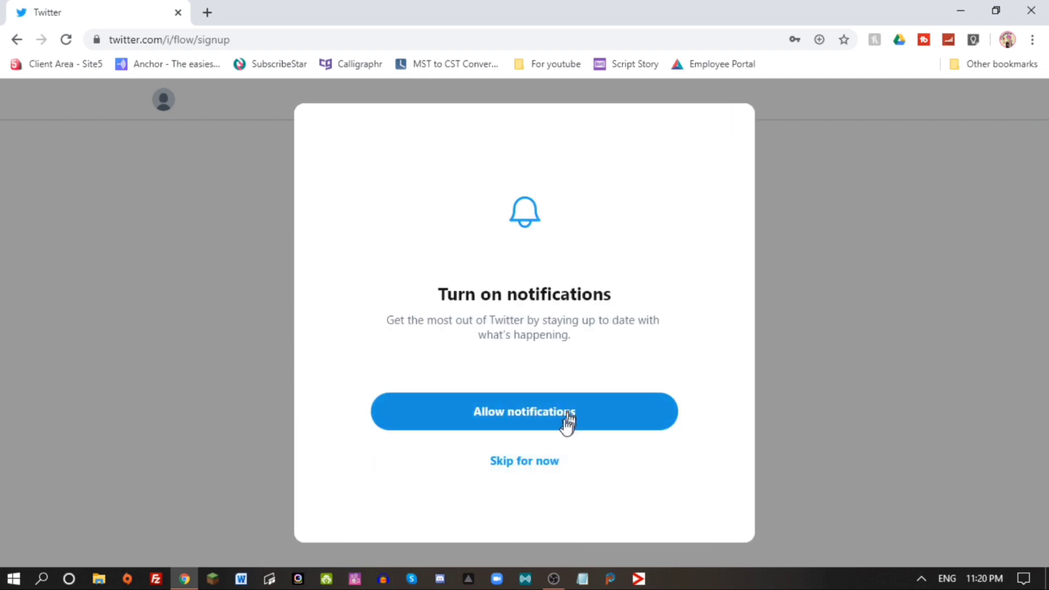
left_click(525, 480)
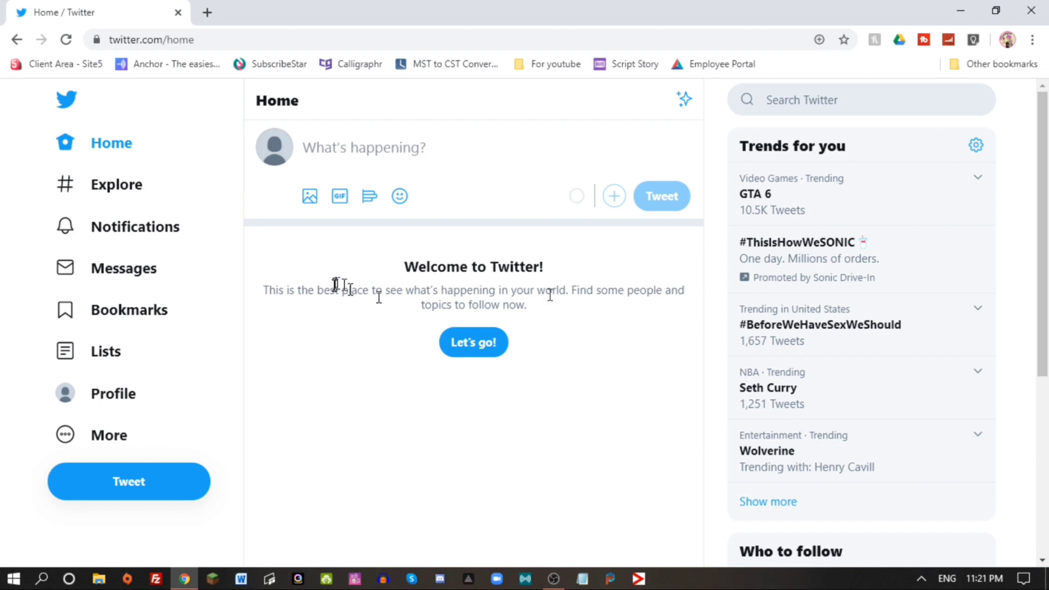
Browse Explore, then Notifications, switching between Mentions and All.
left_click(123, 195)
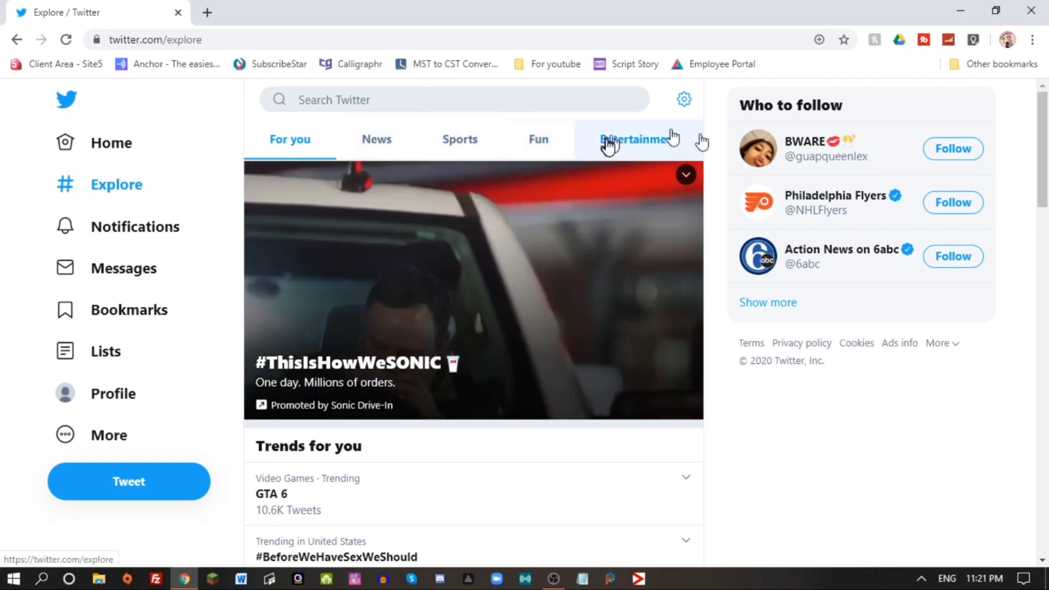
left_click(142, 226)
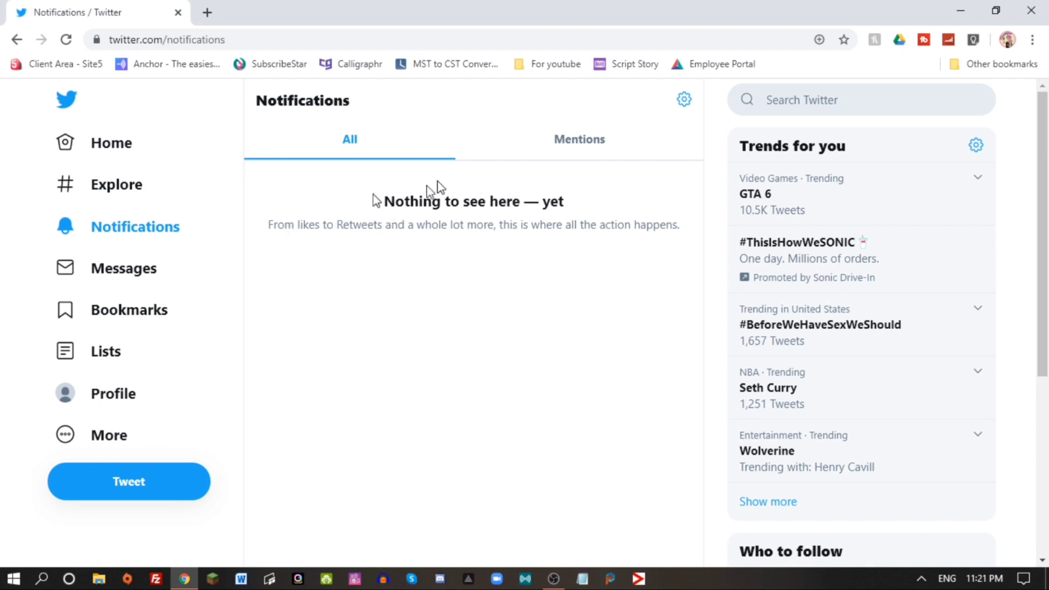
left_click(578, 149)
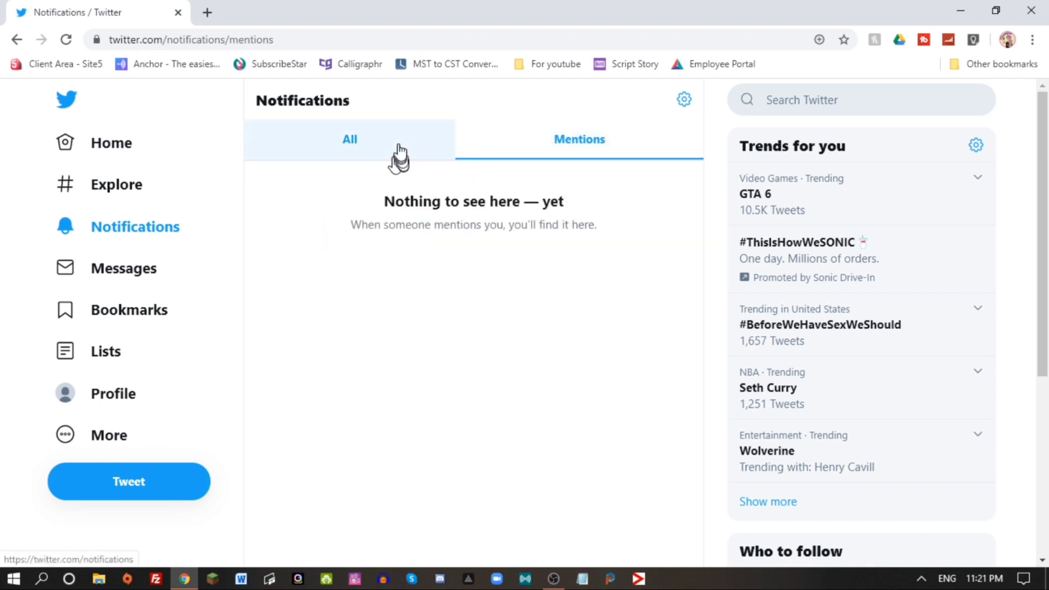
left_click(371, 153)
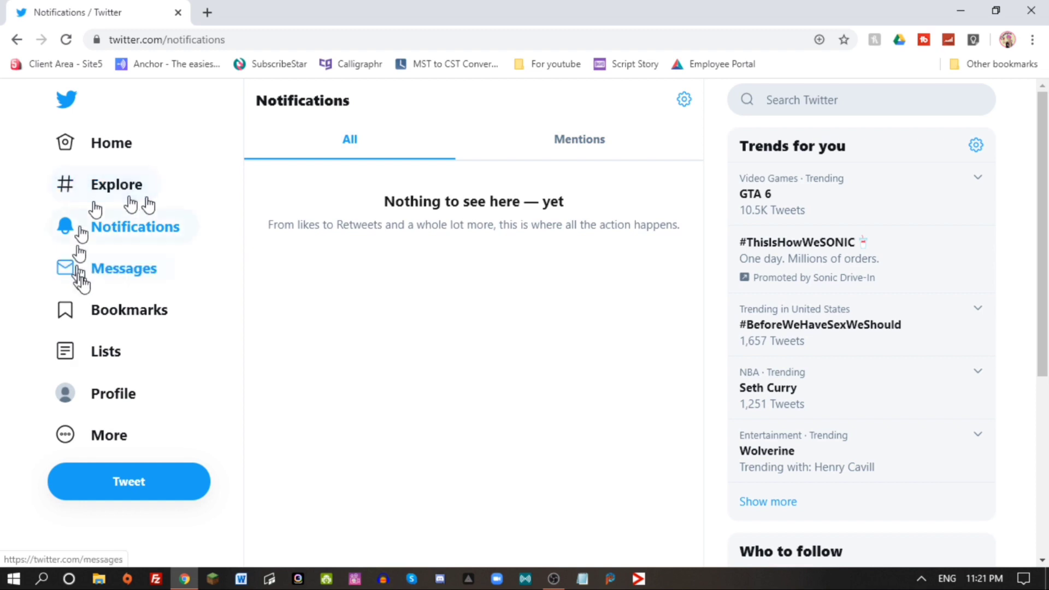
Visit Messages, Bookmarks and Lists, ending on the account's own profile.
left_click(149, 271)
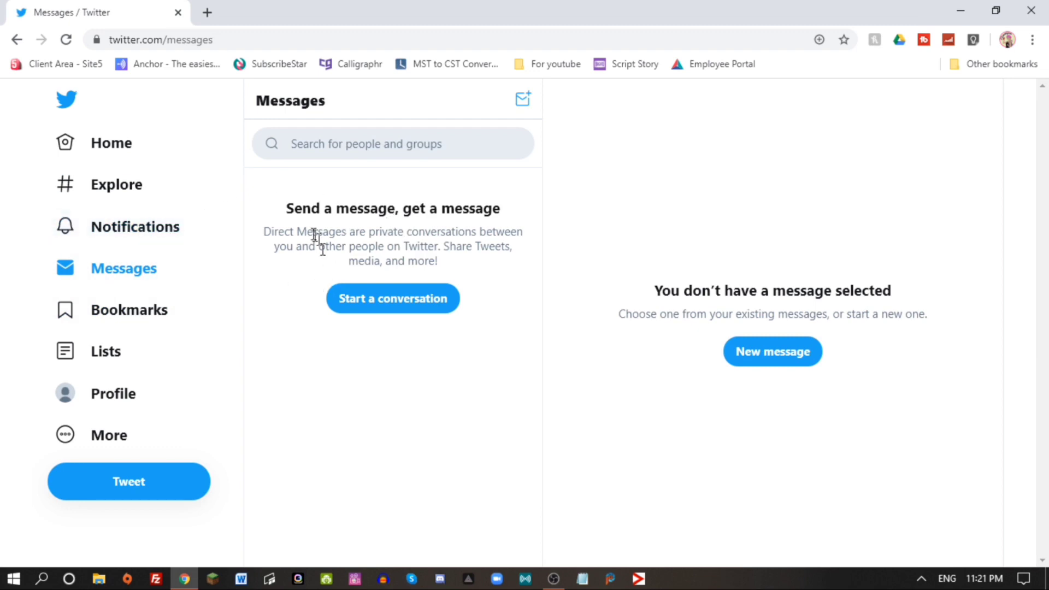
left_click(160, 313)
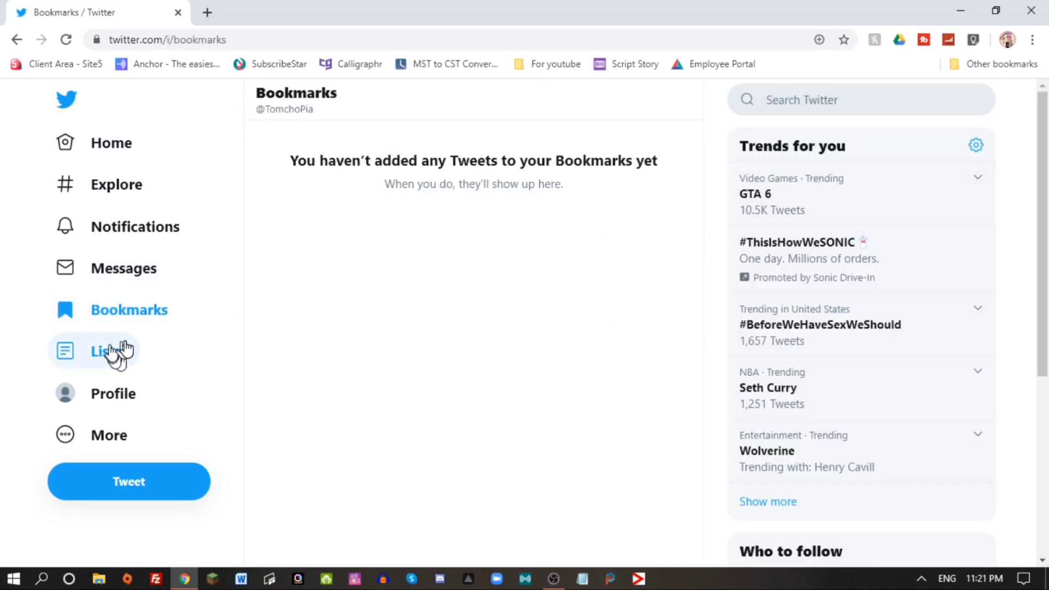
left_click(116, 360)
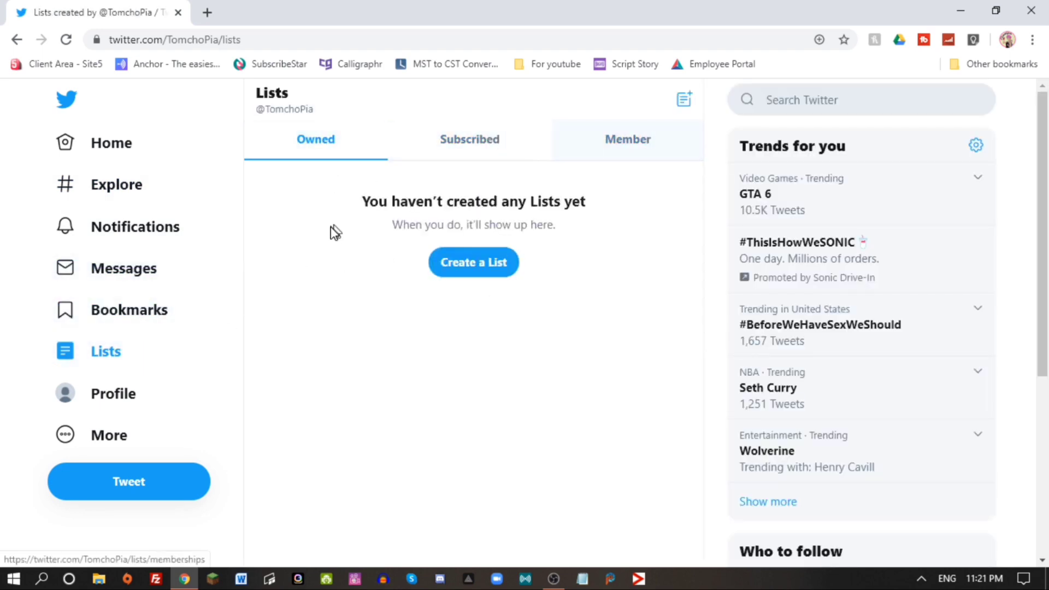
left_click(125, 401)
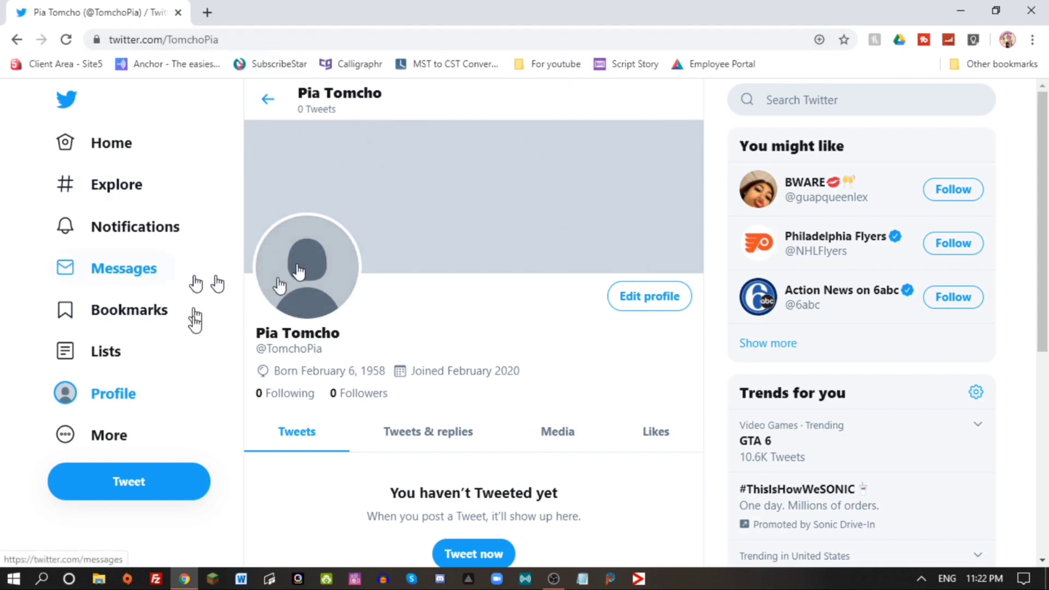
Go to Settings and privacy from the More menu.
left_click(117, 434)
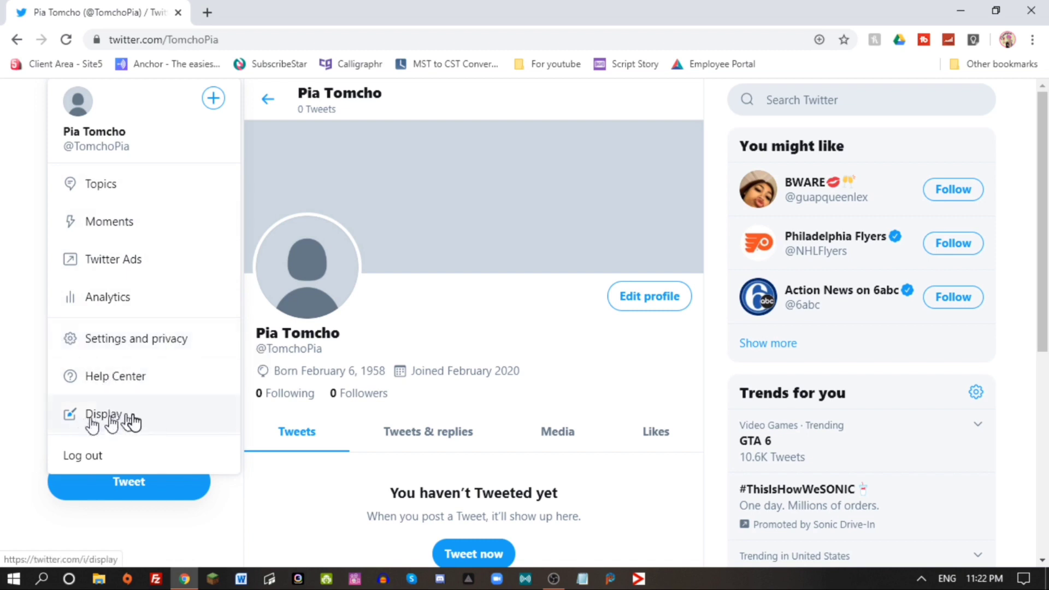
left_click(174, 345)
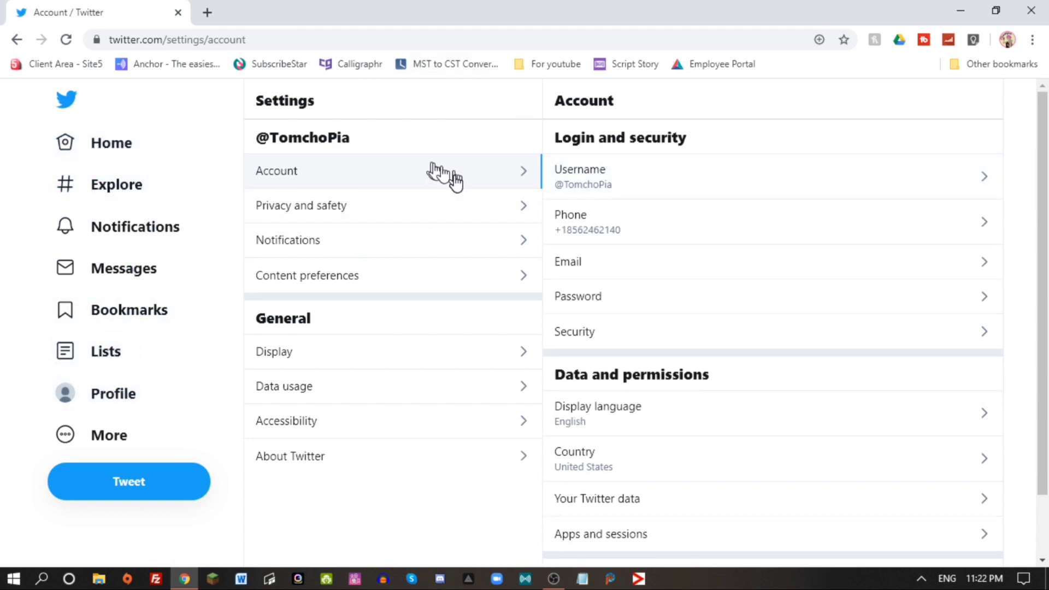
Replace the old username with the new handle and save it.
left_click(692, 178)
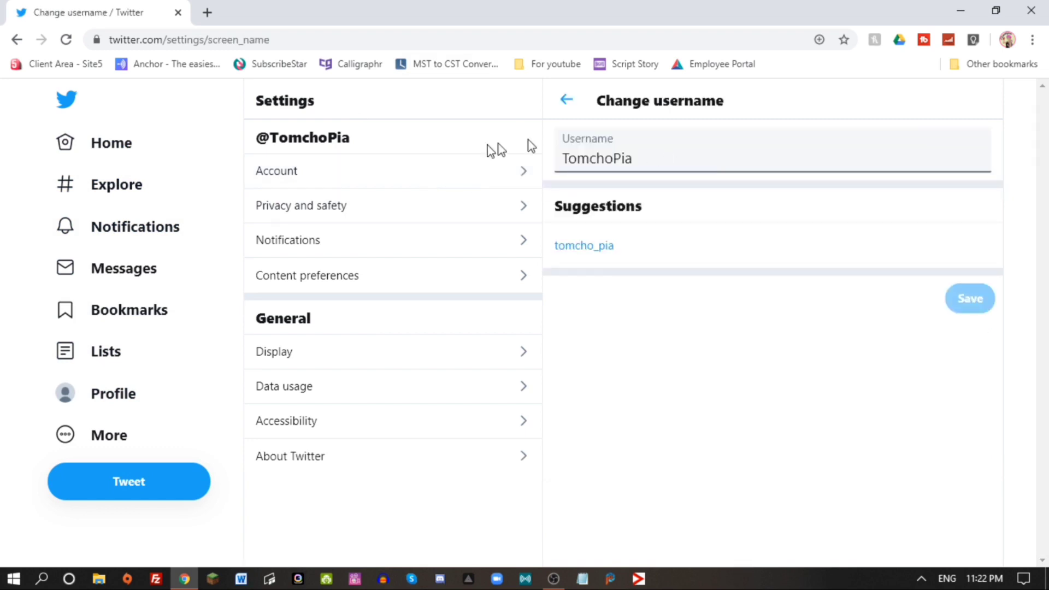
left_click_drag(650, 162, 413, 171)
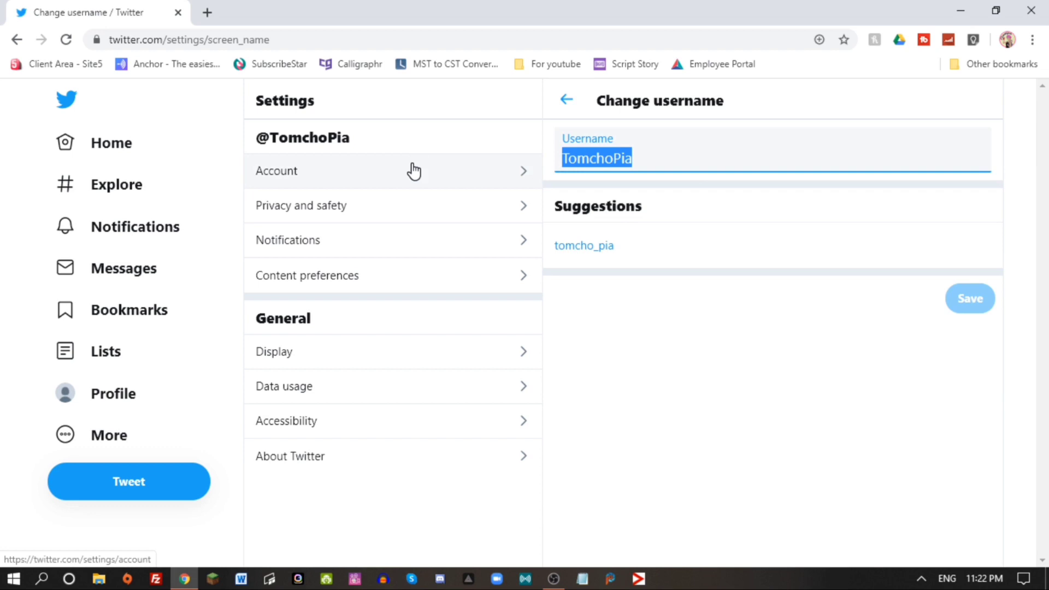
type("Pixe")
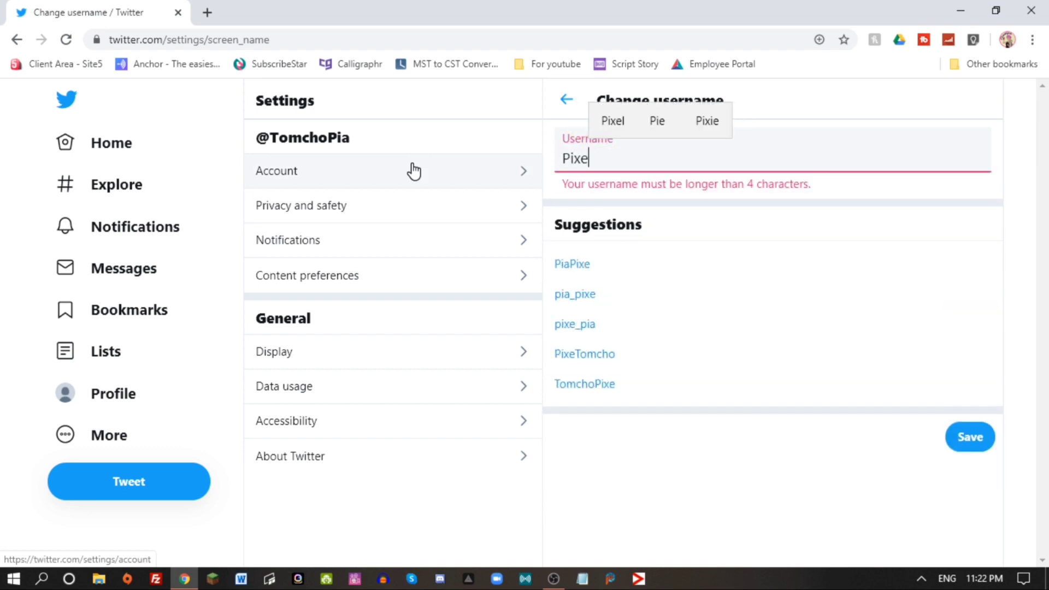
type("lpiaT")
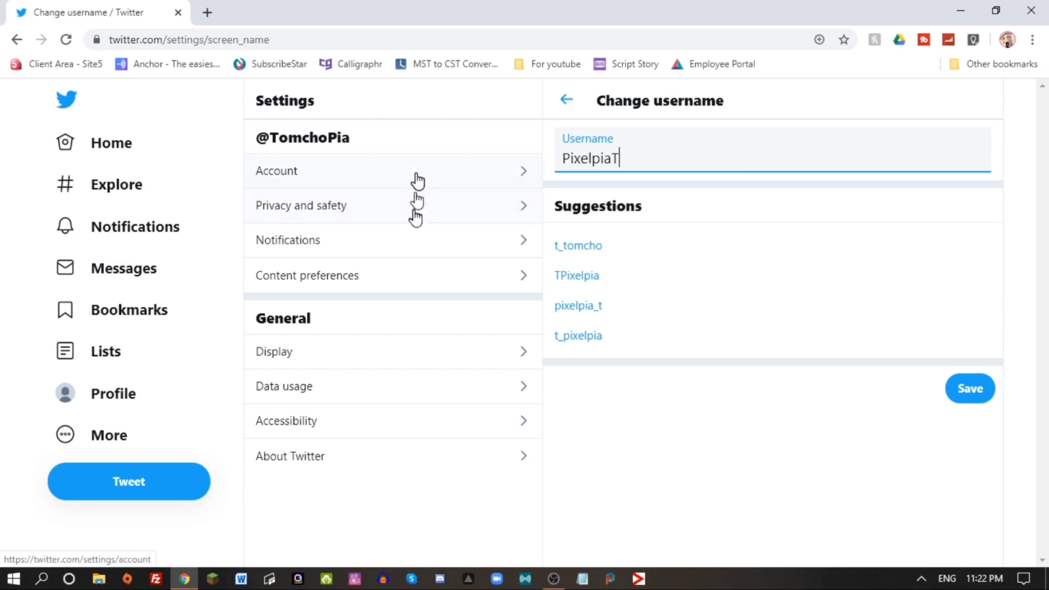
left_click(975, 391)
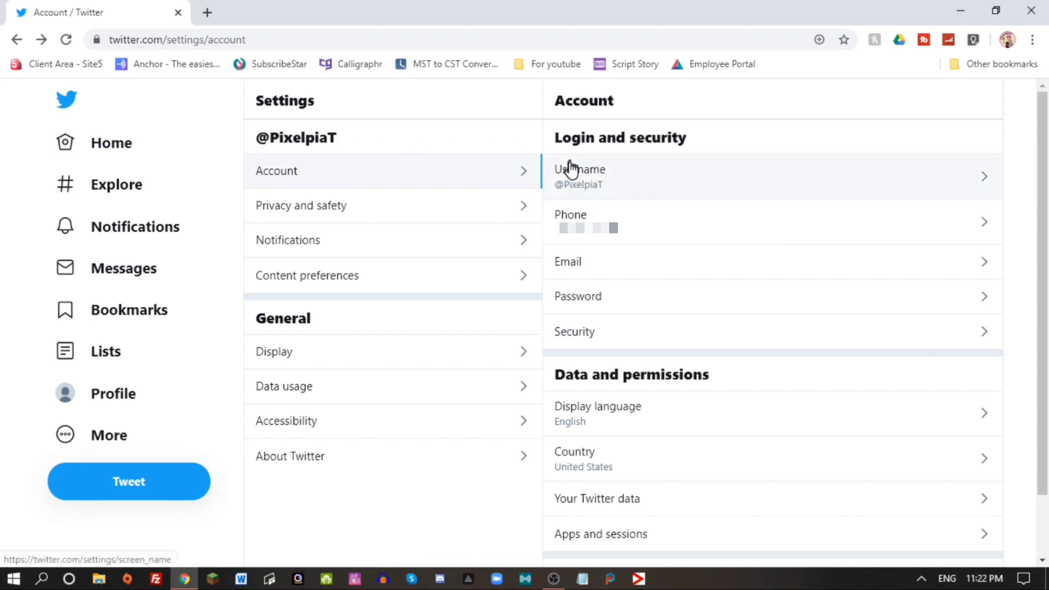
Look at the Phone and Privacy and safety pages, then open Account > Security.
left_click(949, 232)
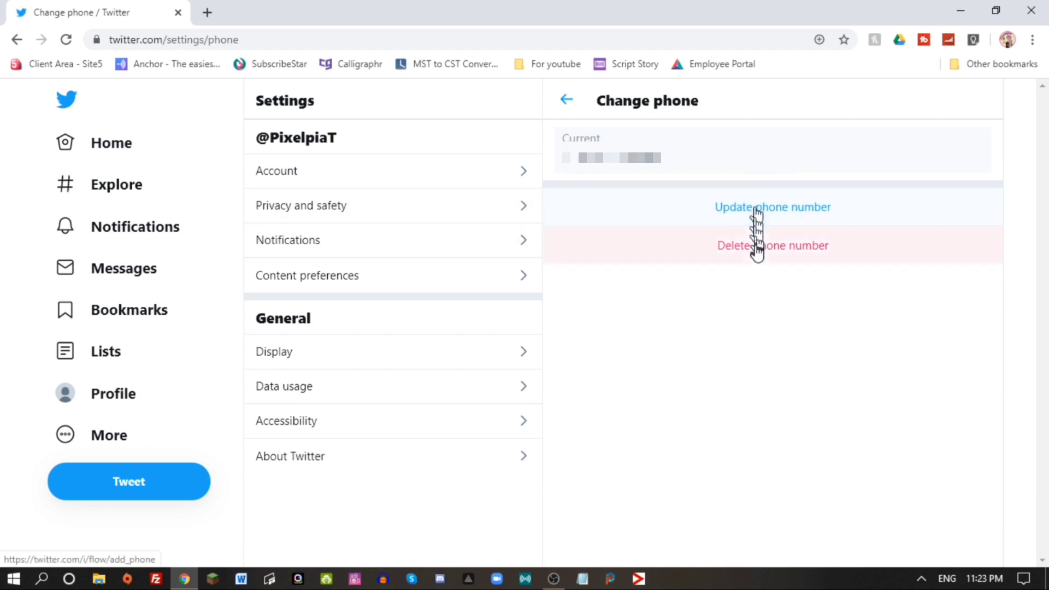
left_click(448, 215)
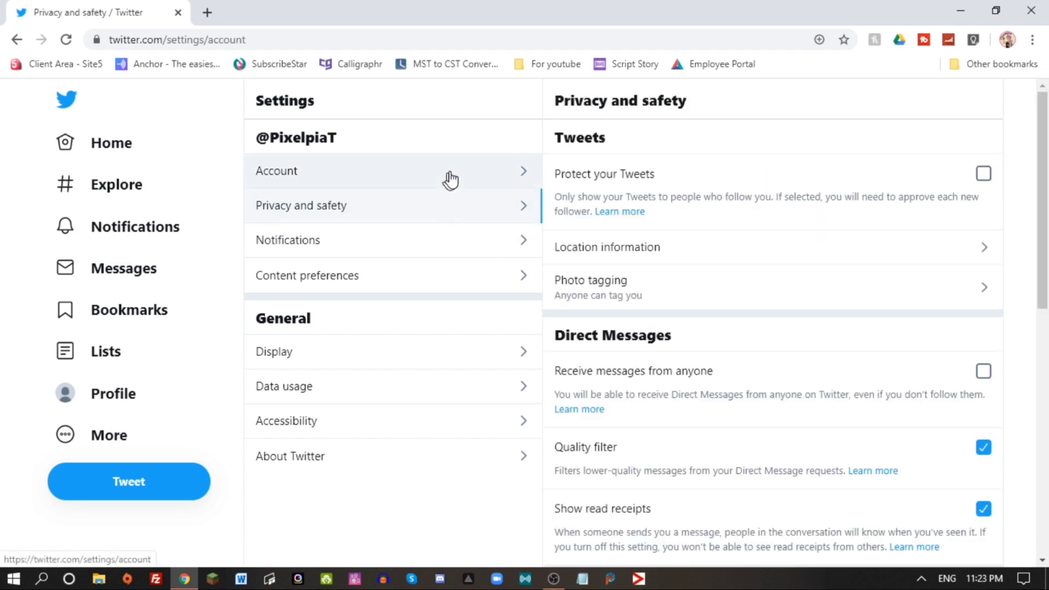
left_click(450, 179)
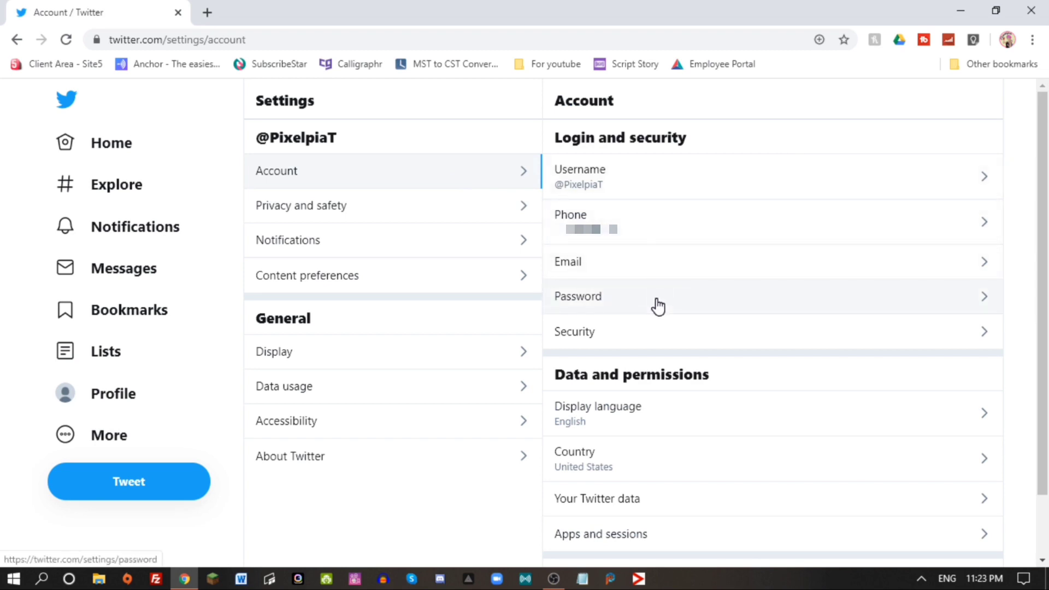
left_click(658, 339)
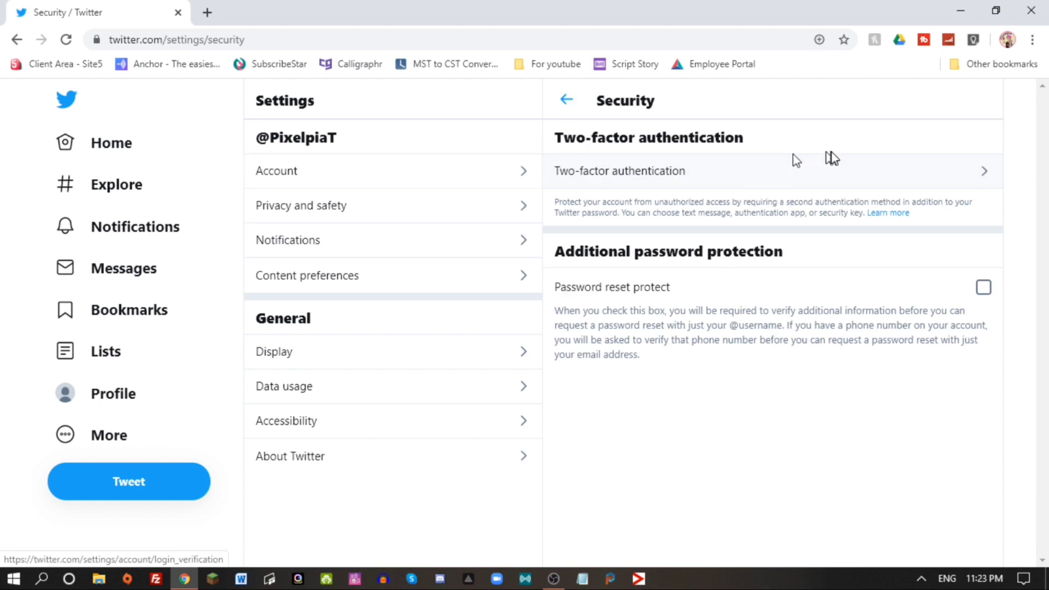
Review Two-factor authentication and Your Twitter data, then open Privacy and safety.
left_click(962, 174)
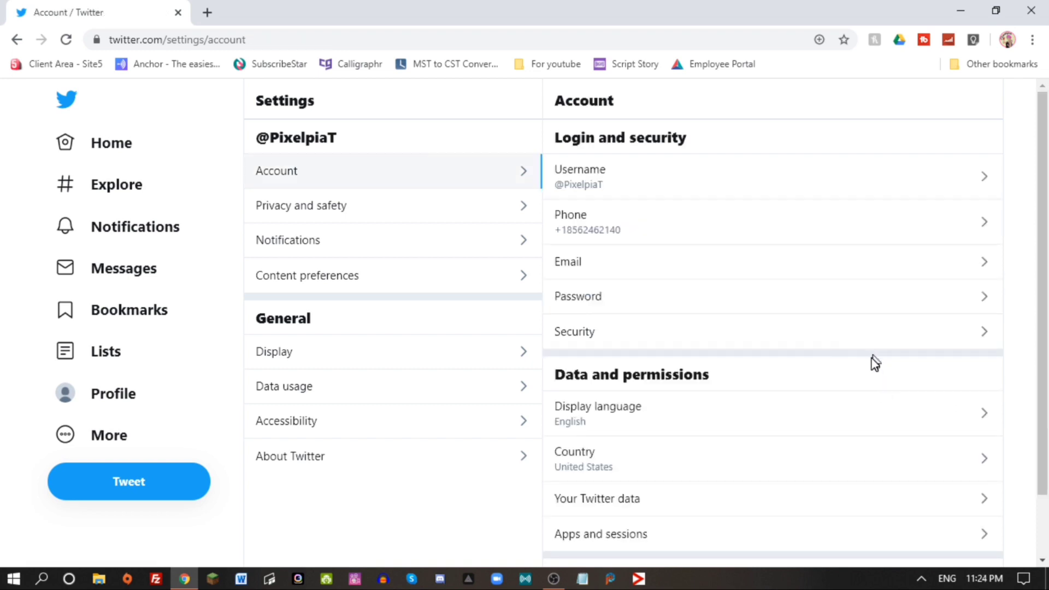
scroll(872, 359, "down", 2)
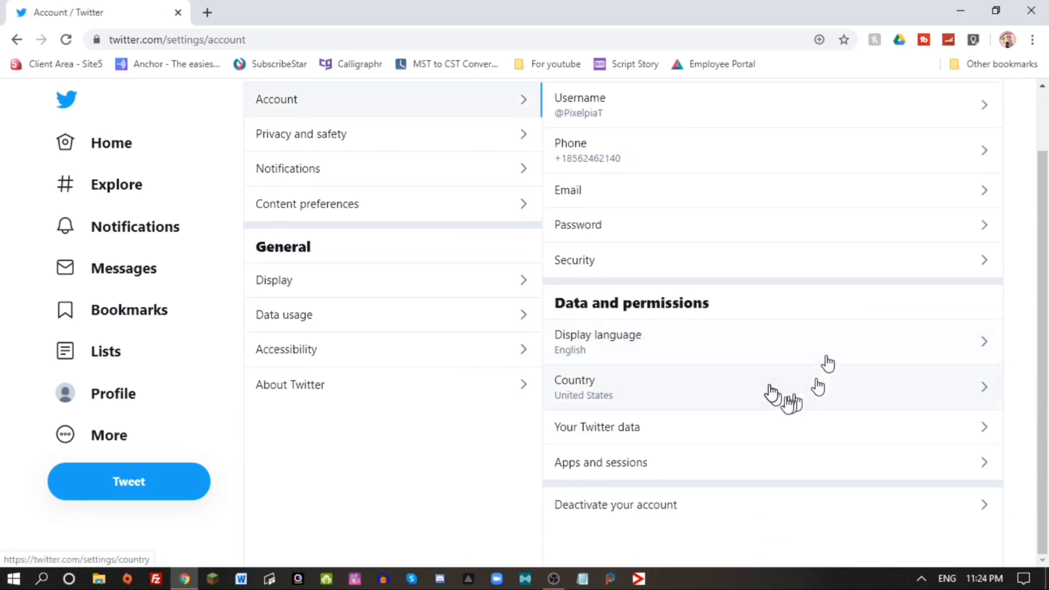
left_click(924, 430)
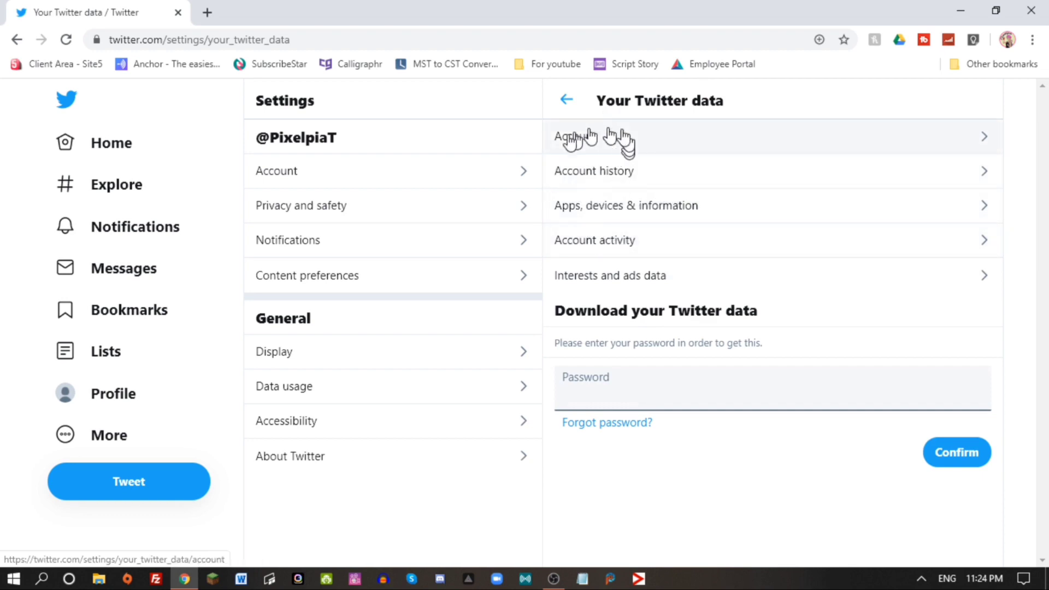
left_click(374, 177)
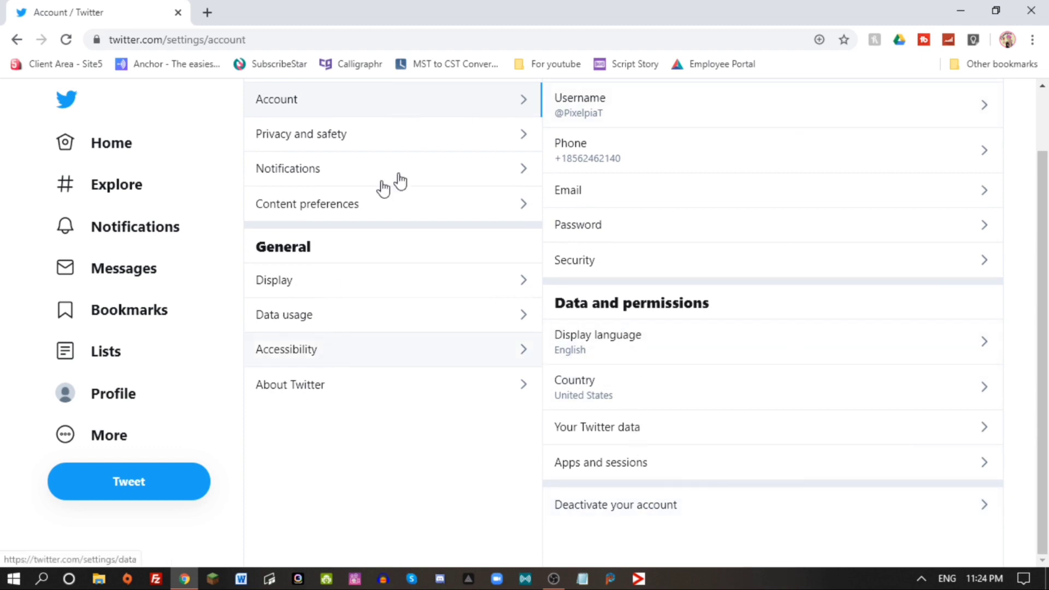
left_click(485, 145)
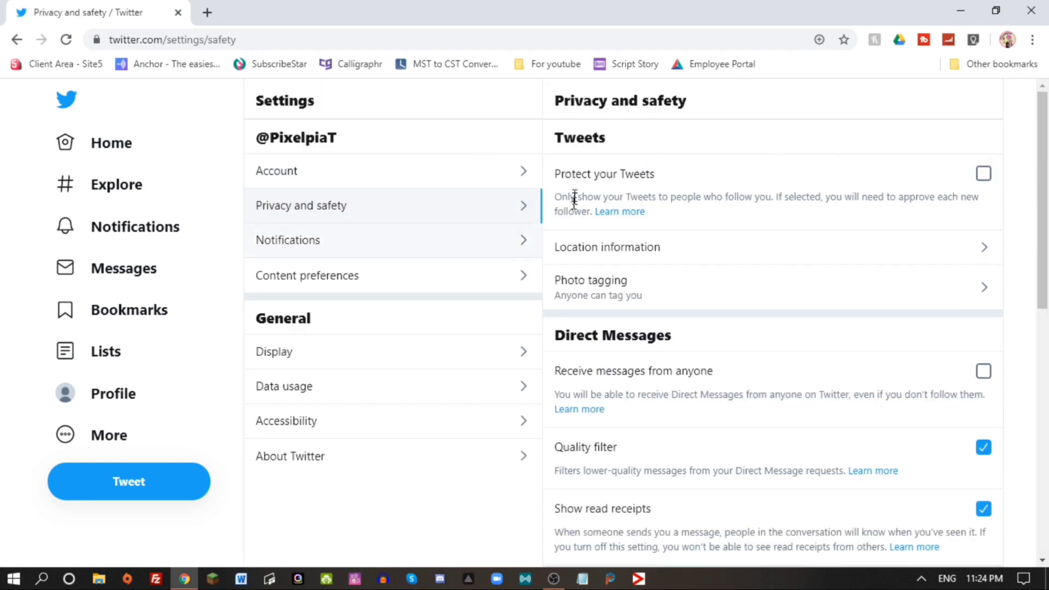
Protect the account's Tweets and turn on photo tagging for only people you follow.
left_click(983, 173)
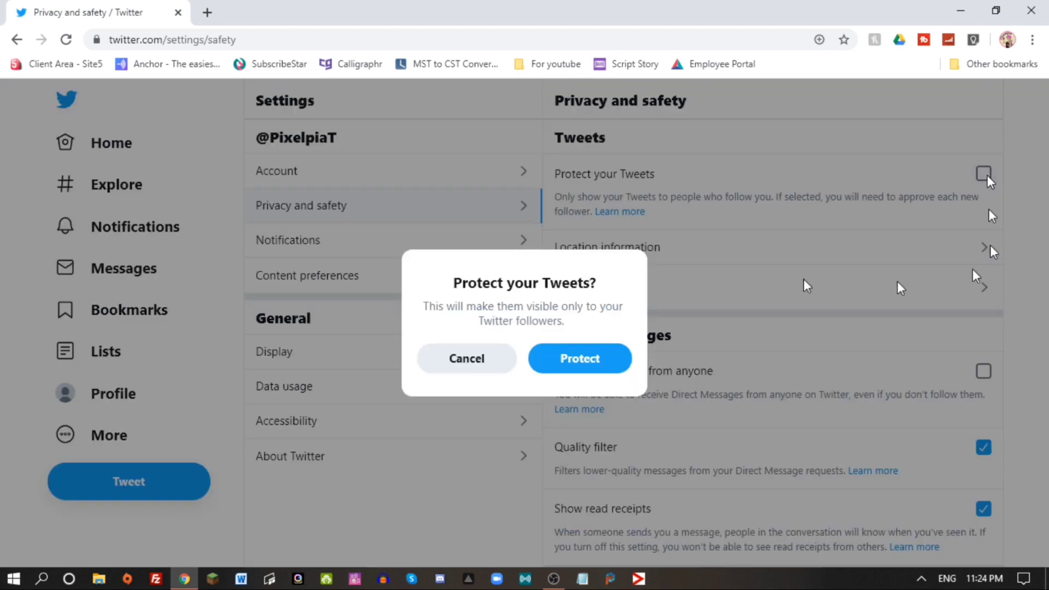
left_click(578, 358)
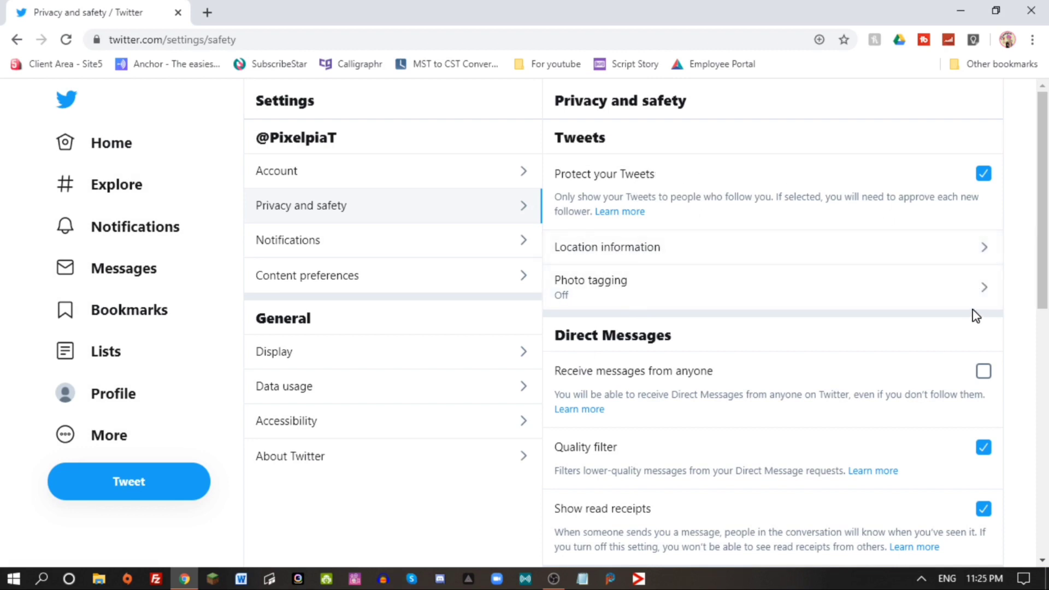
left_click(974, 291)
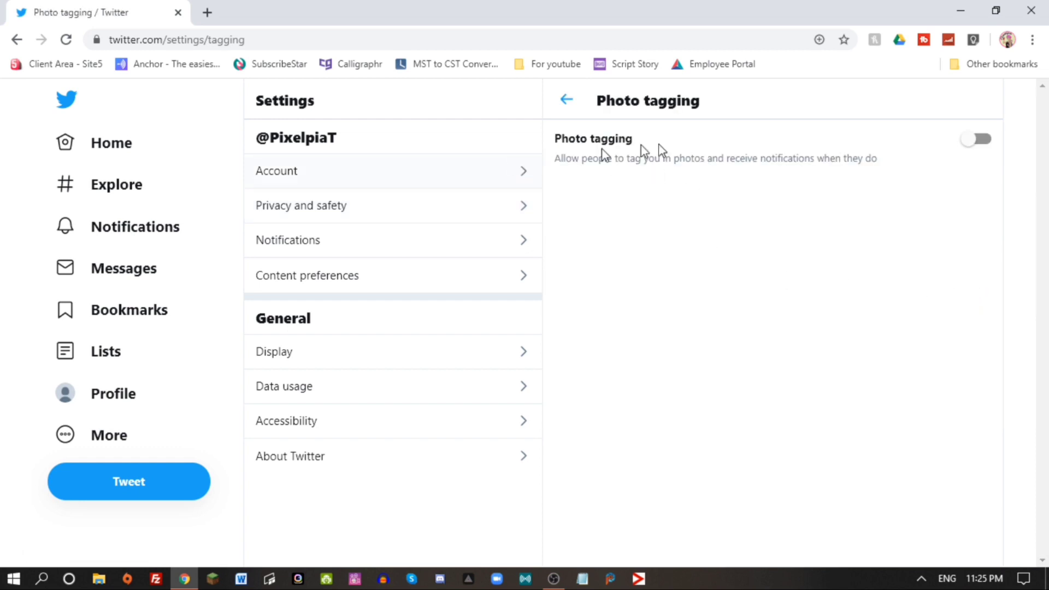
left_click(987, 148)
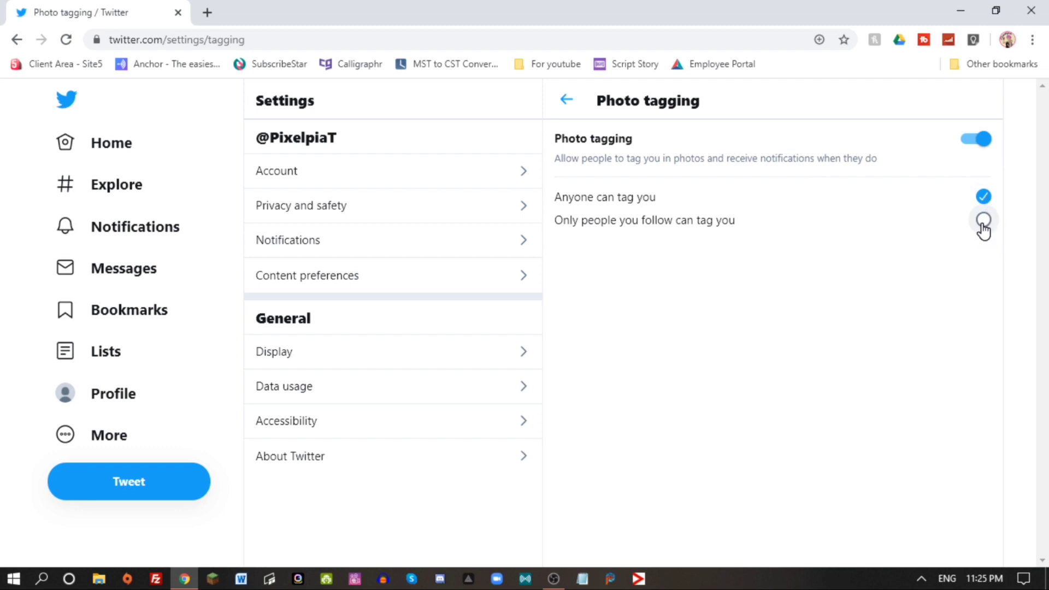
left_click(568, 103)
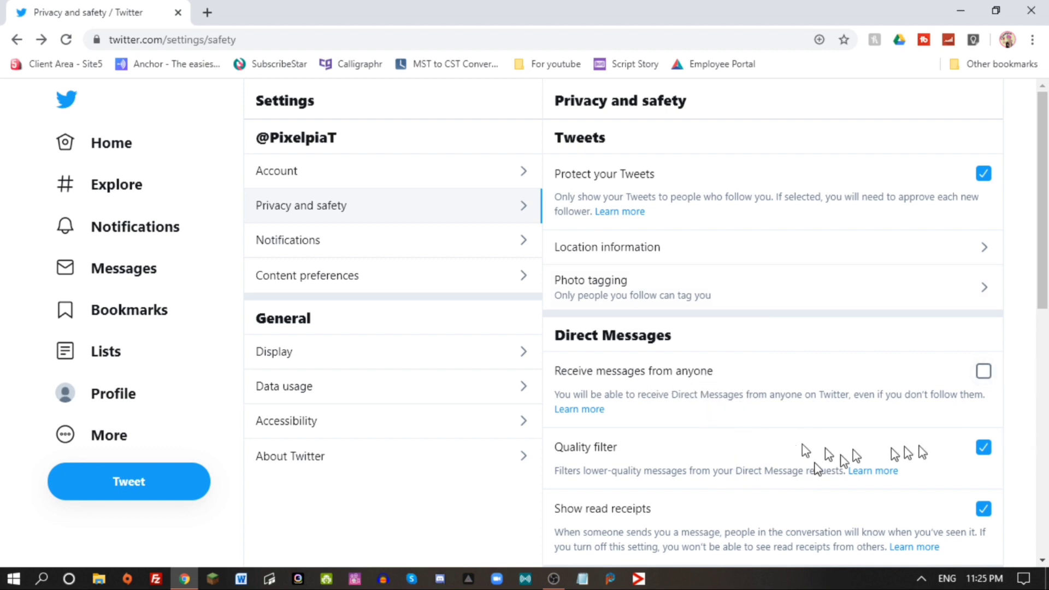
Review the notification Advanced filters and the Muted words settings.
left_click(375, 239)
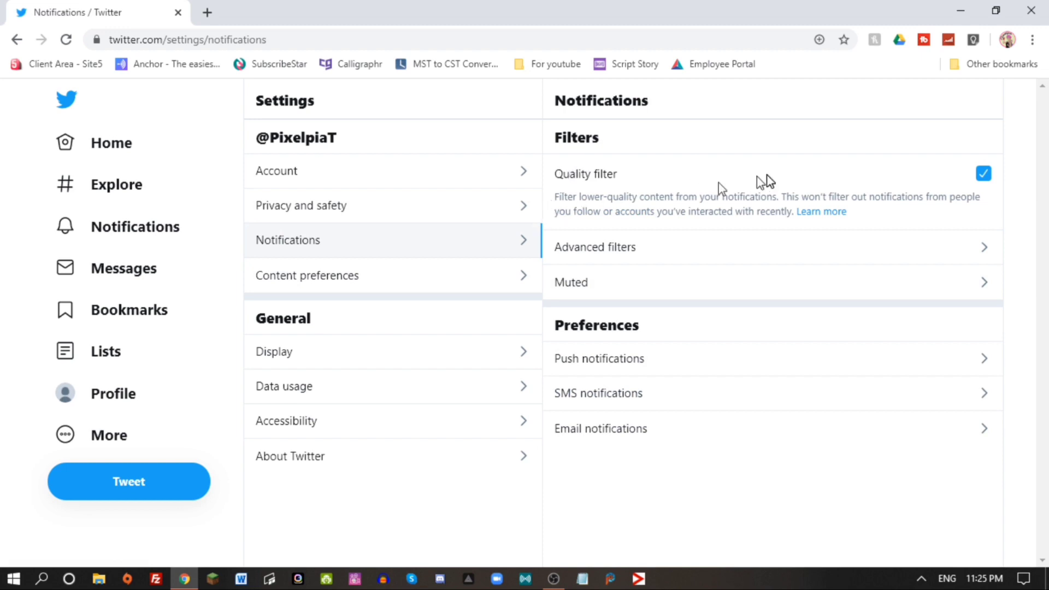
left_click(868, 244)
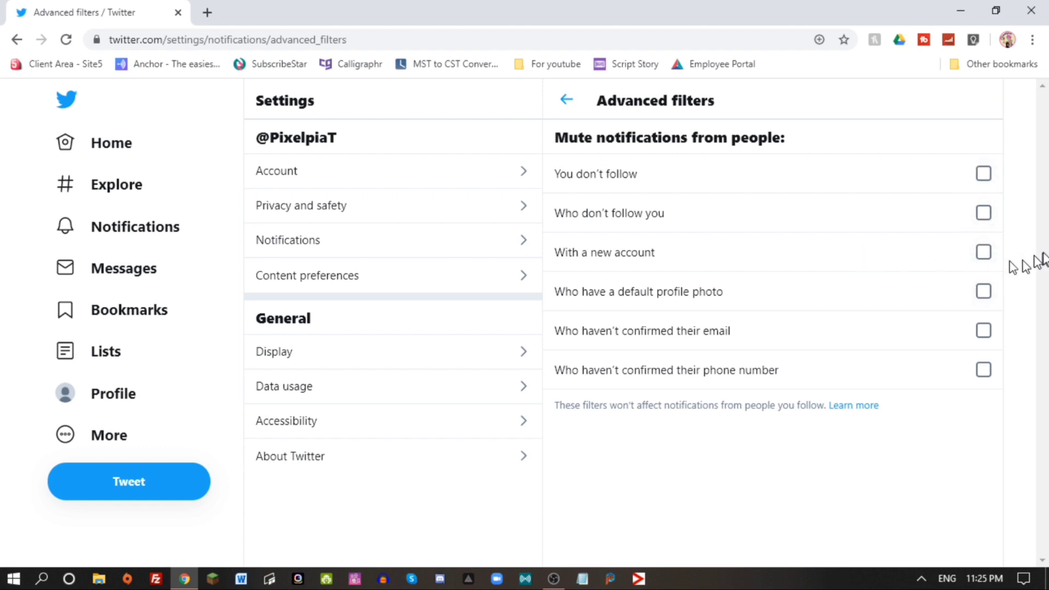
key("alt+Left")
left_click(943, 287)
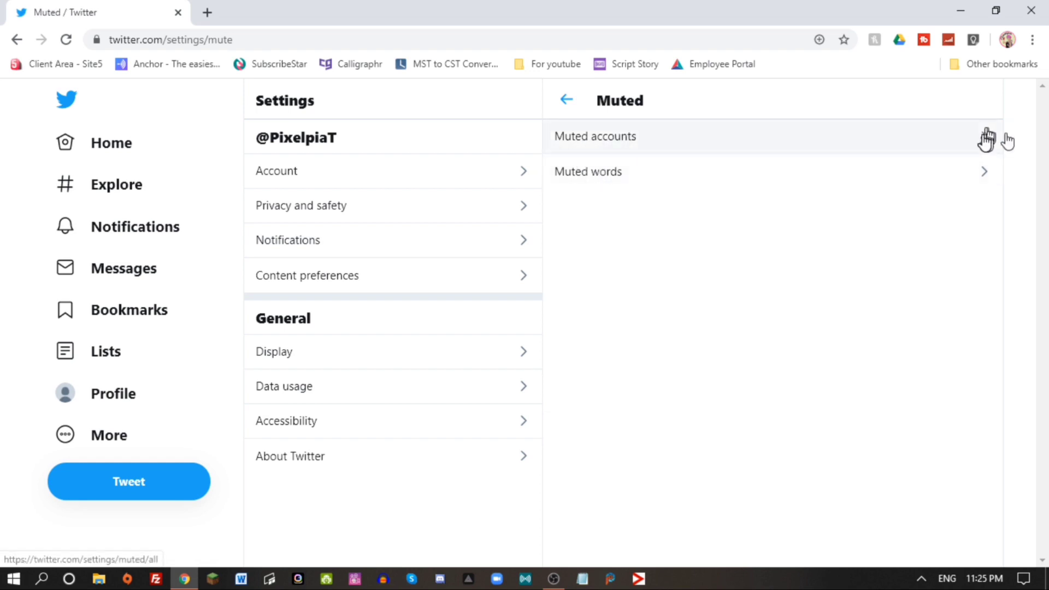
left_click(931, 171)
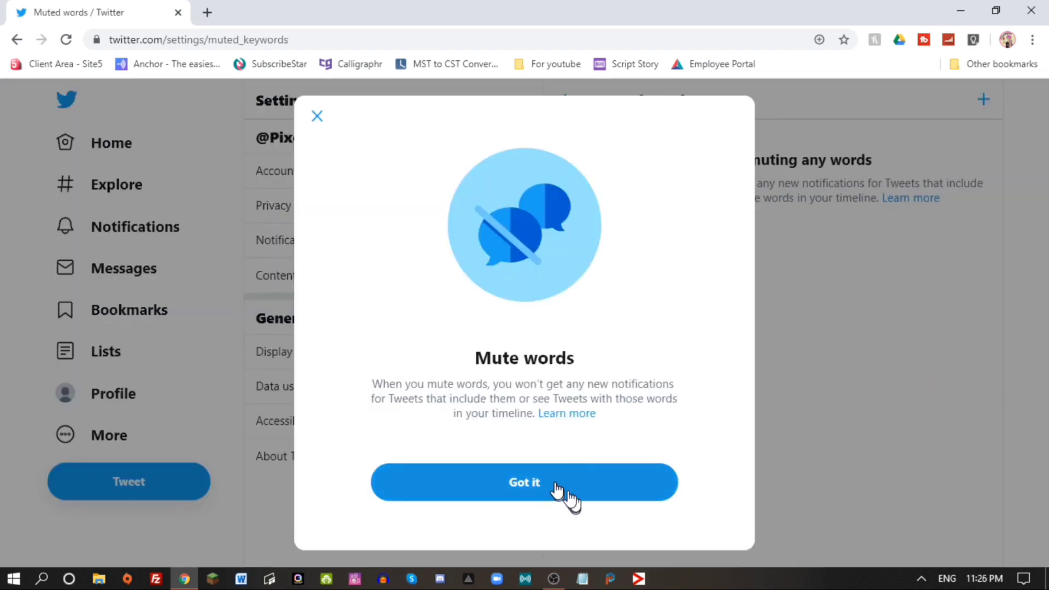
left_click(534, 485)
Check the Search settings and Trends under Content preferences.
left_click(414, 267)
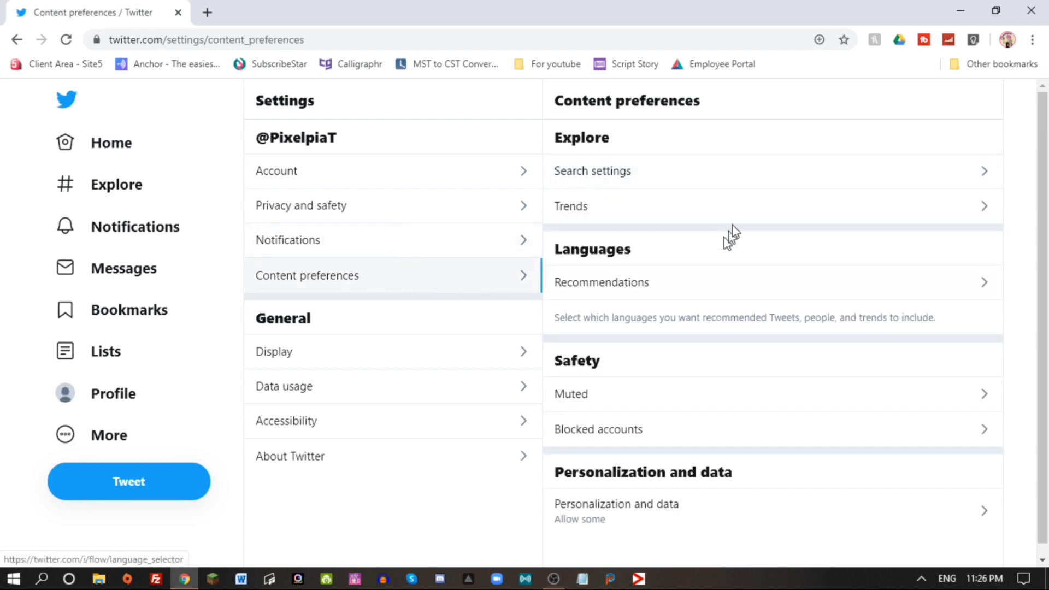
left_click(747, 173)
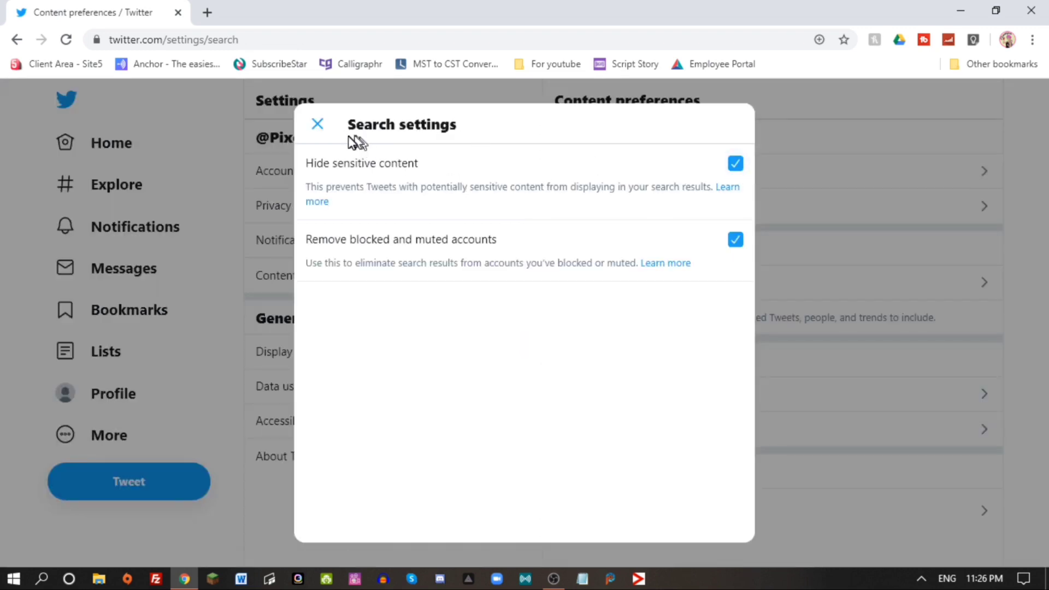
left_click(320, 131)
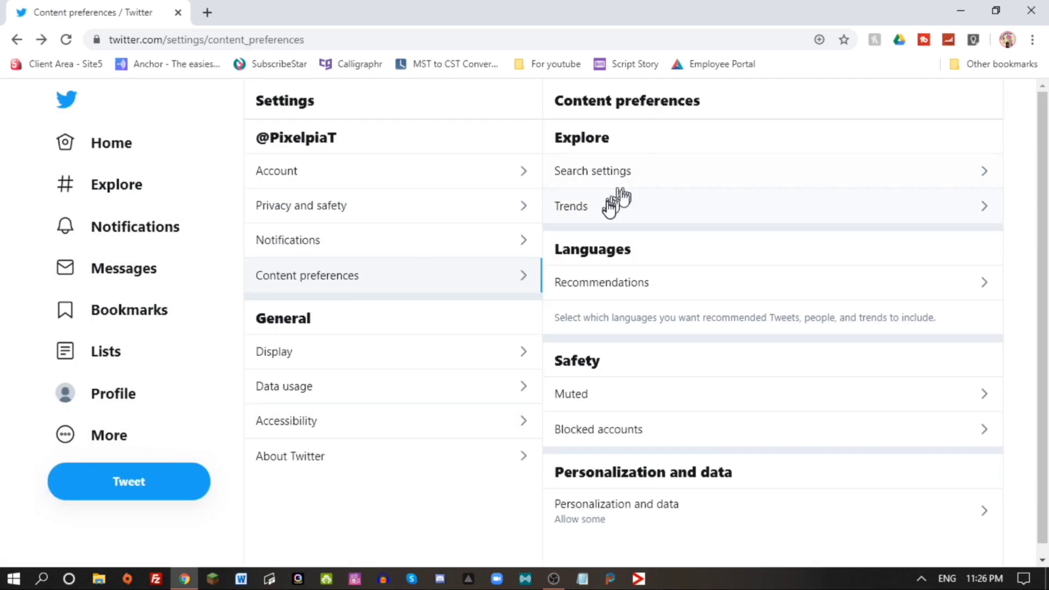
left_click(706, 210)
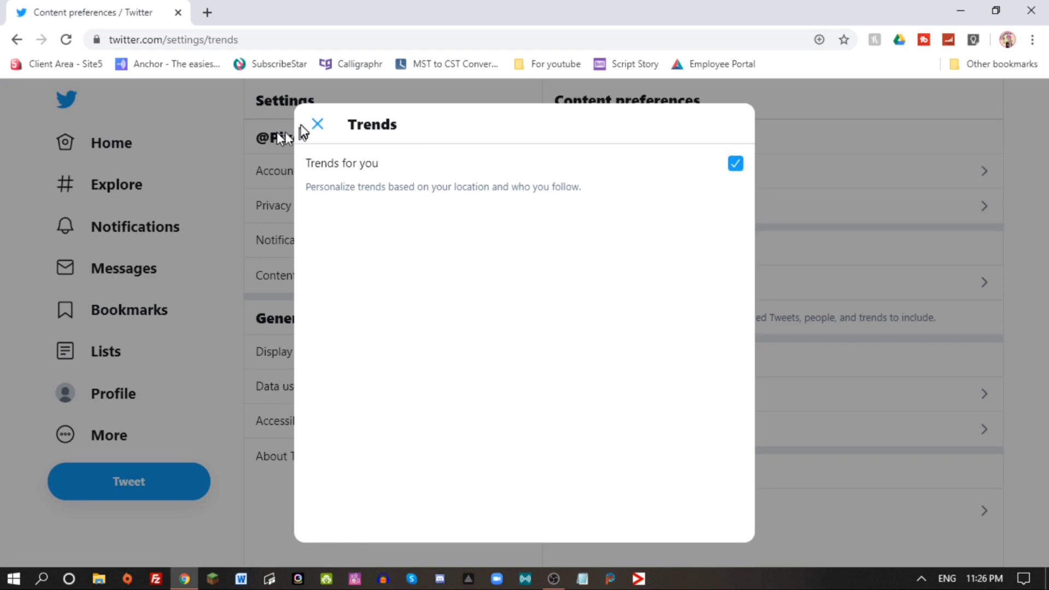
left_click(319, 127)
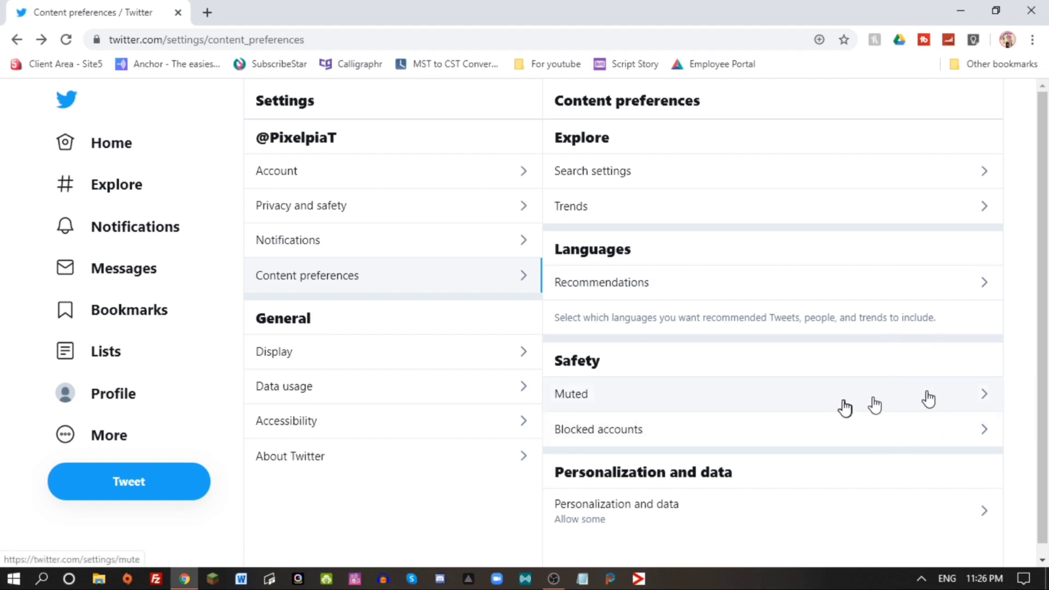
Look at Blocked accounts and Muted lists, then open Personalization and data.
left_click(957, 431)
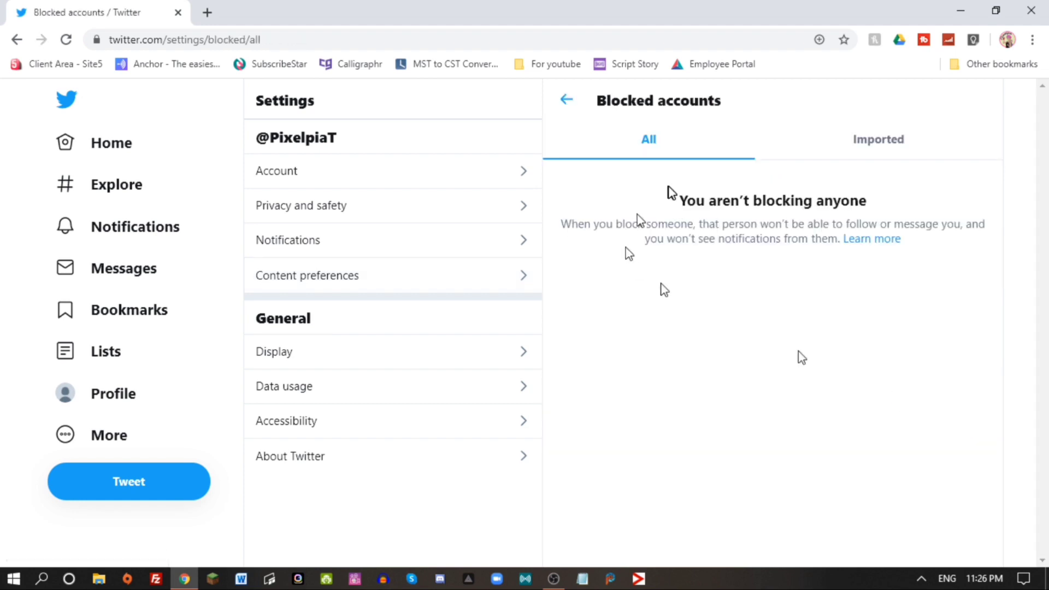
left_click(563, 102)
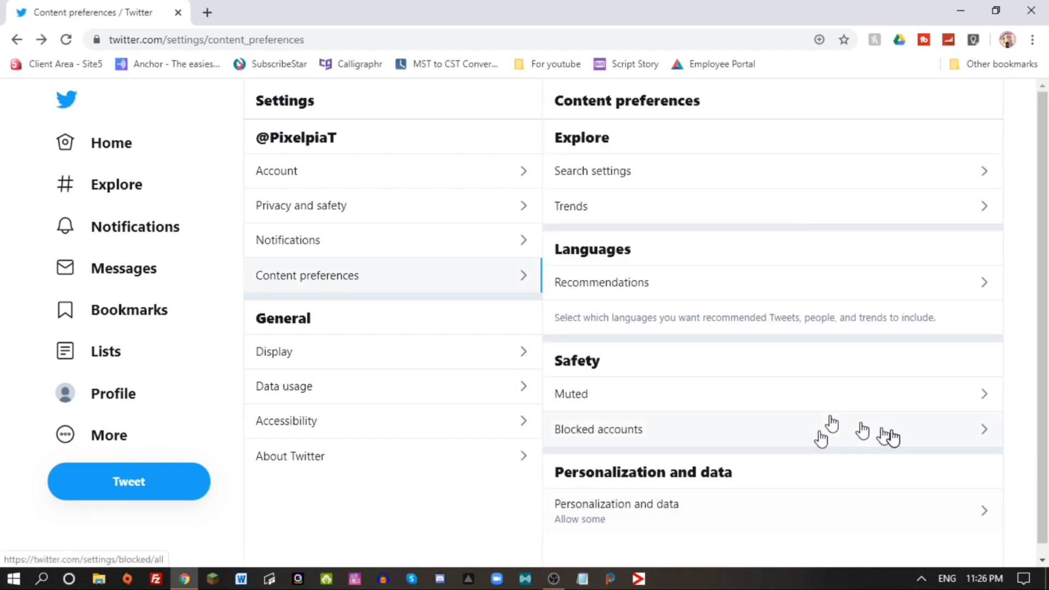
left_click(950, 390)
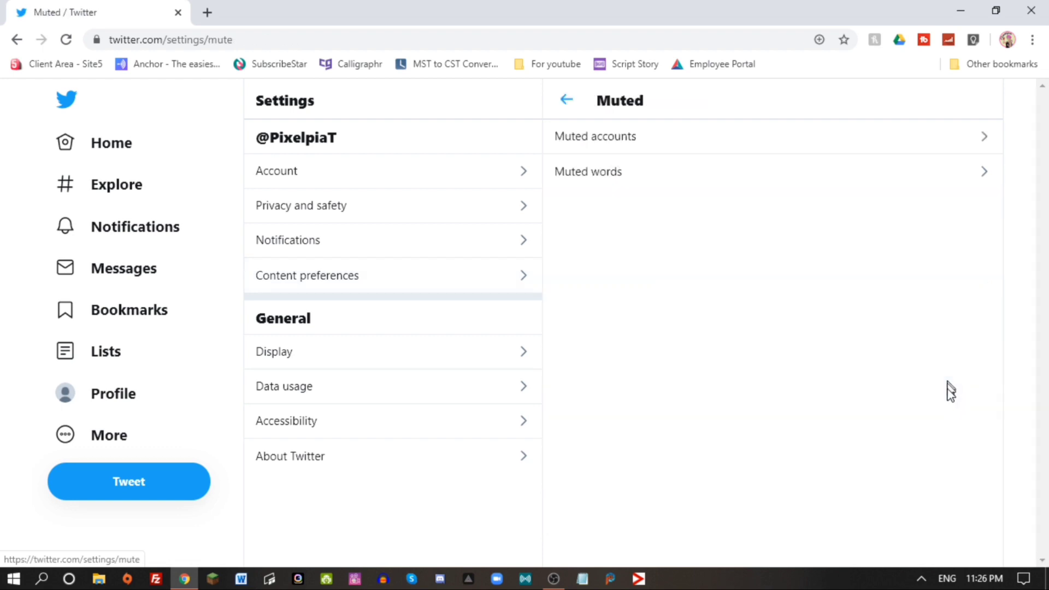
left_click(571, 102)
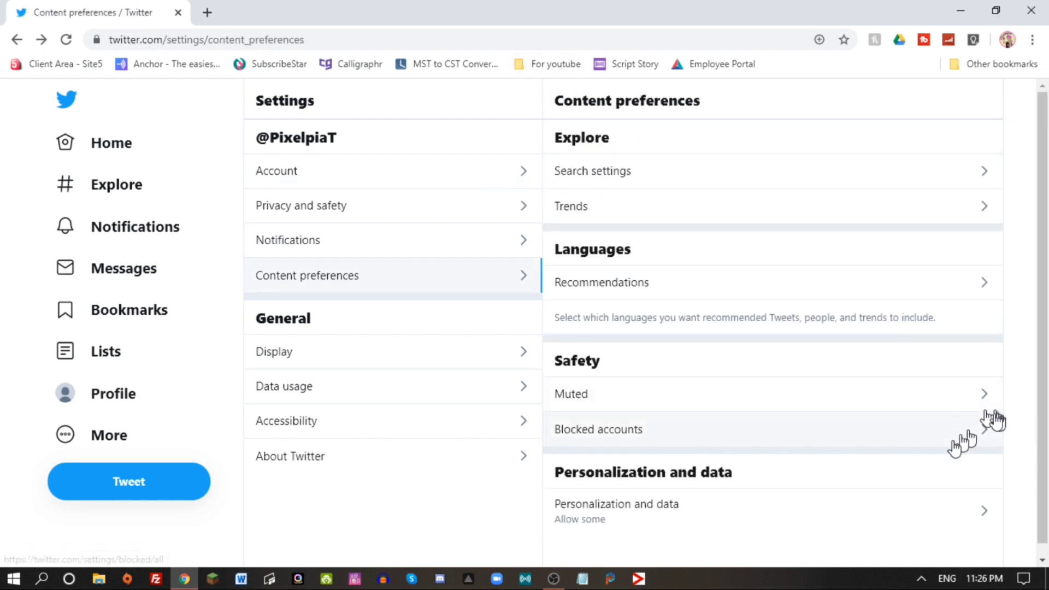
left_click(822, 509)
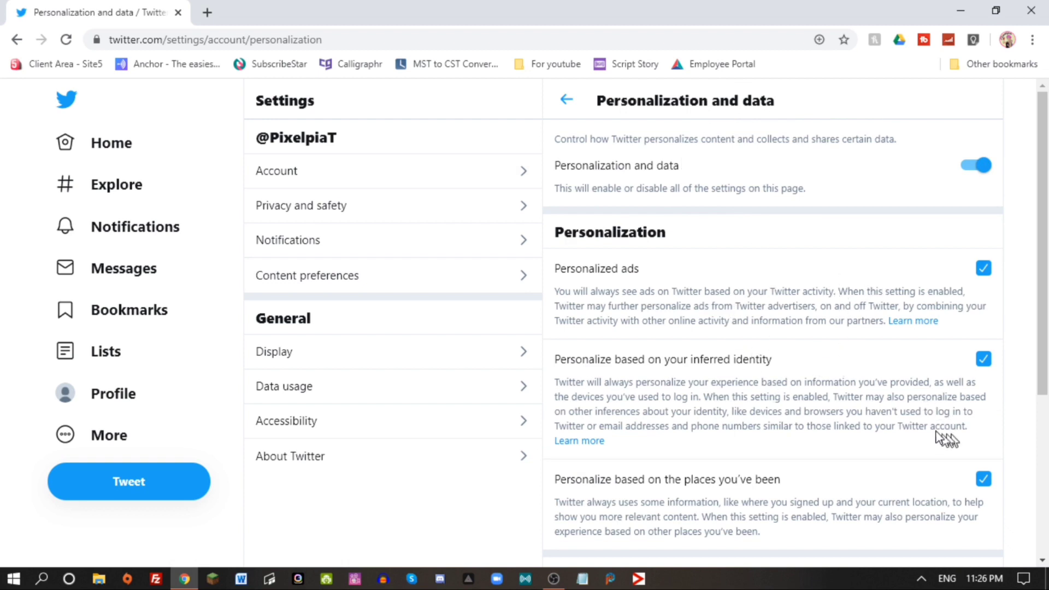
Try the Lights out dark background in Display settings, then go back to the Home timeline.
left_click(354, 353)
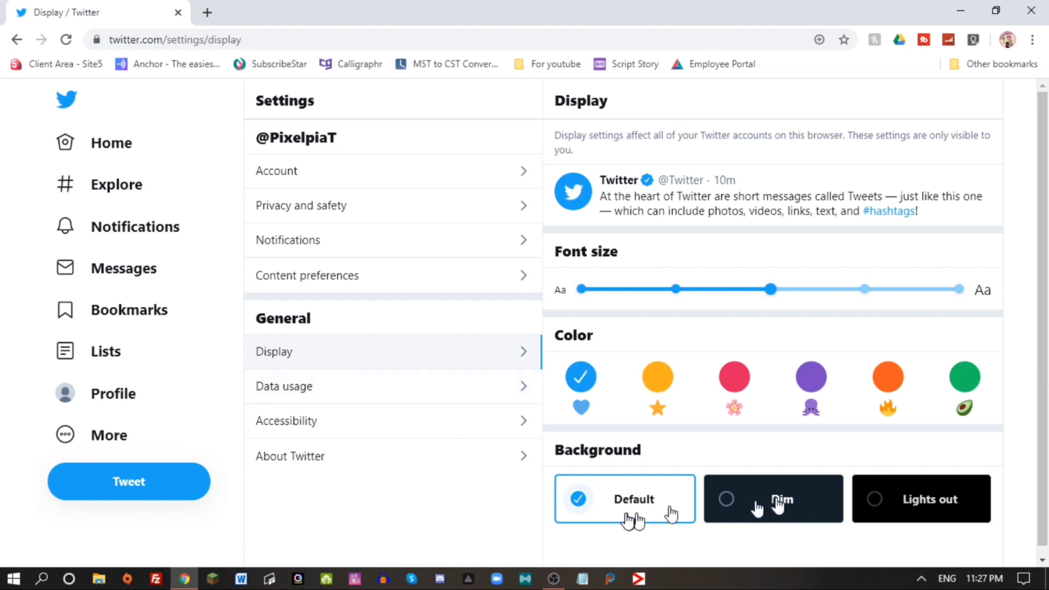
left_click(922, 514)
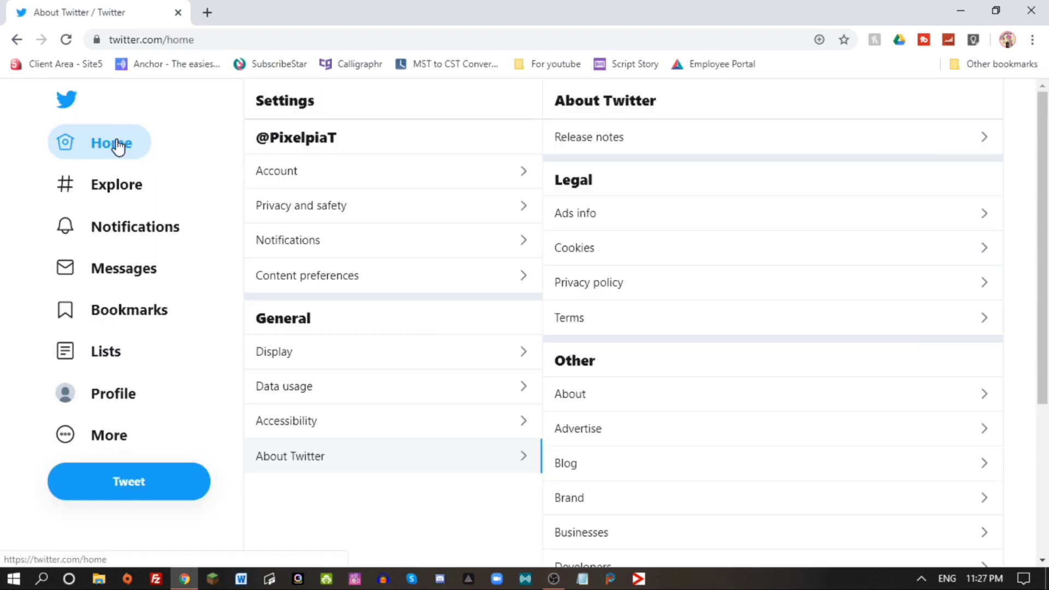
left_click(117, 145)
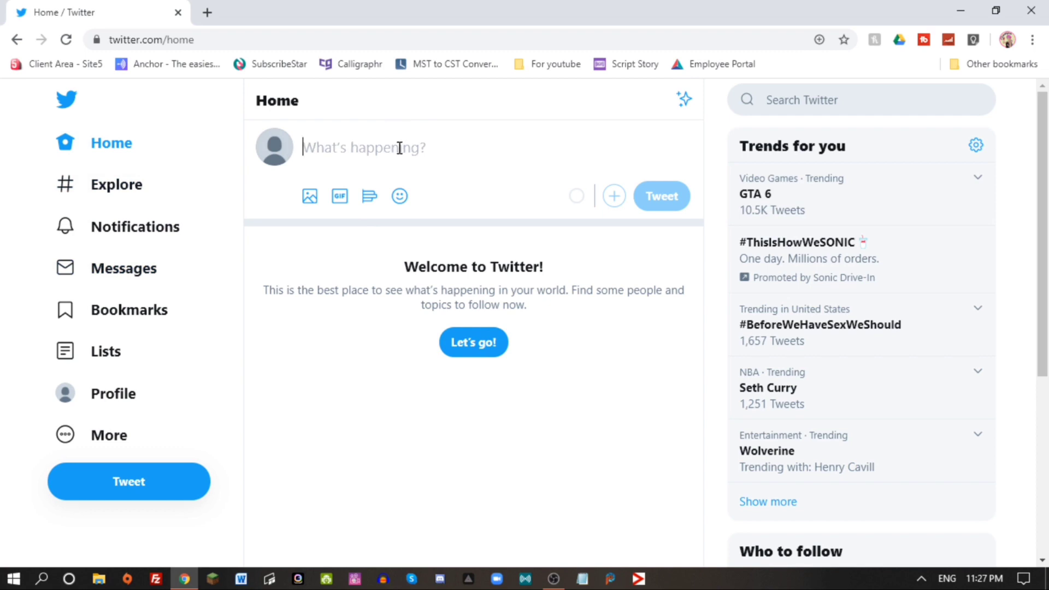
Post a tweet reading 'Hi this is my first tweet'.
type("Hi")
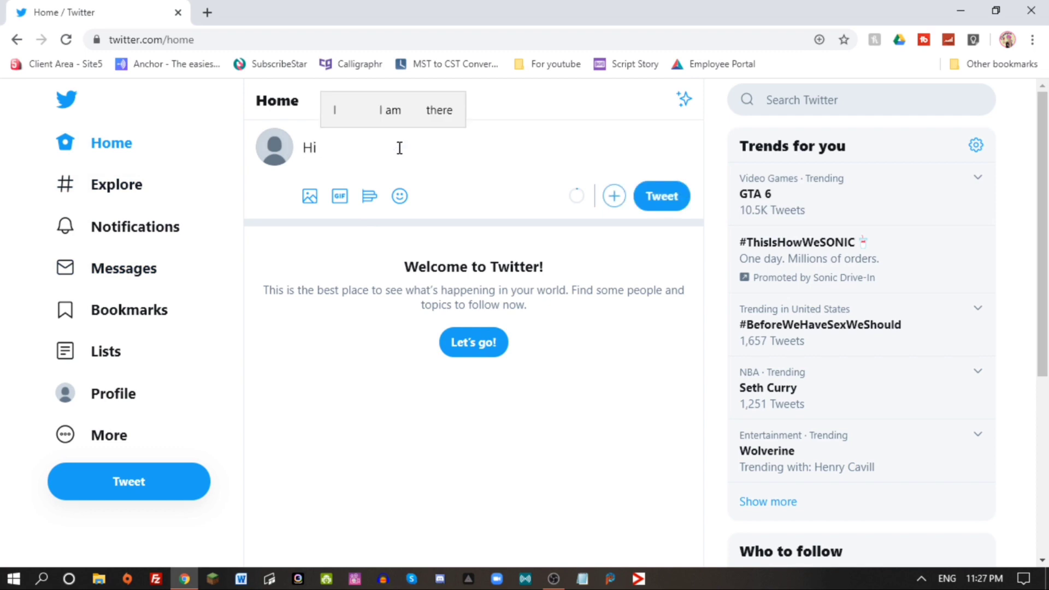
type(" this is my")
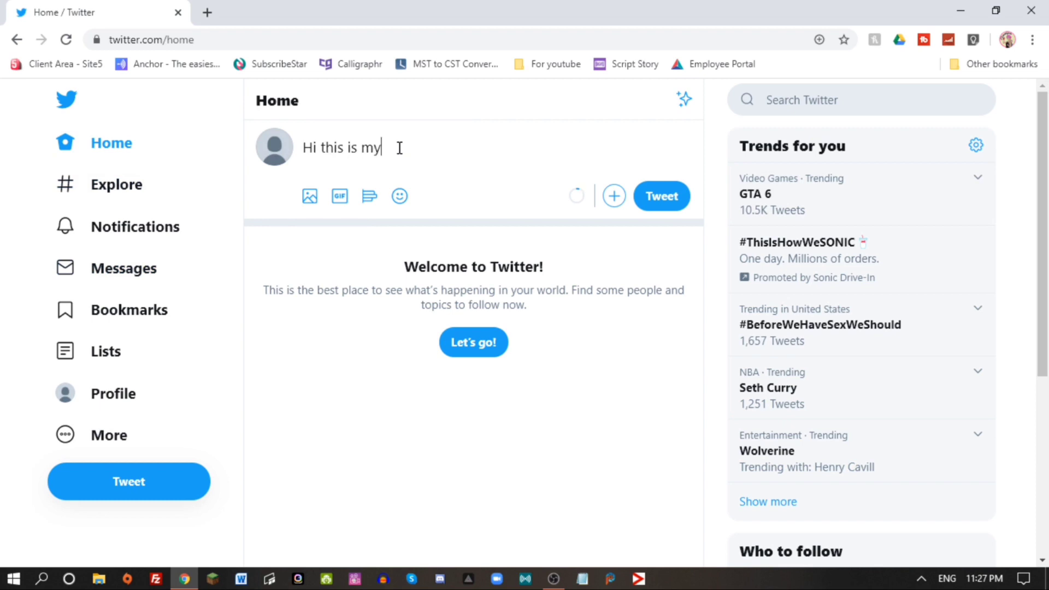
type(" first tweet")
left_click(660, 201)
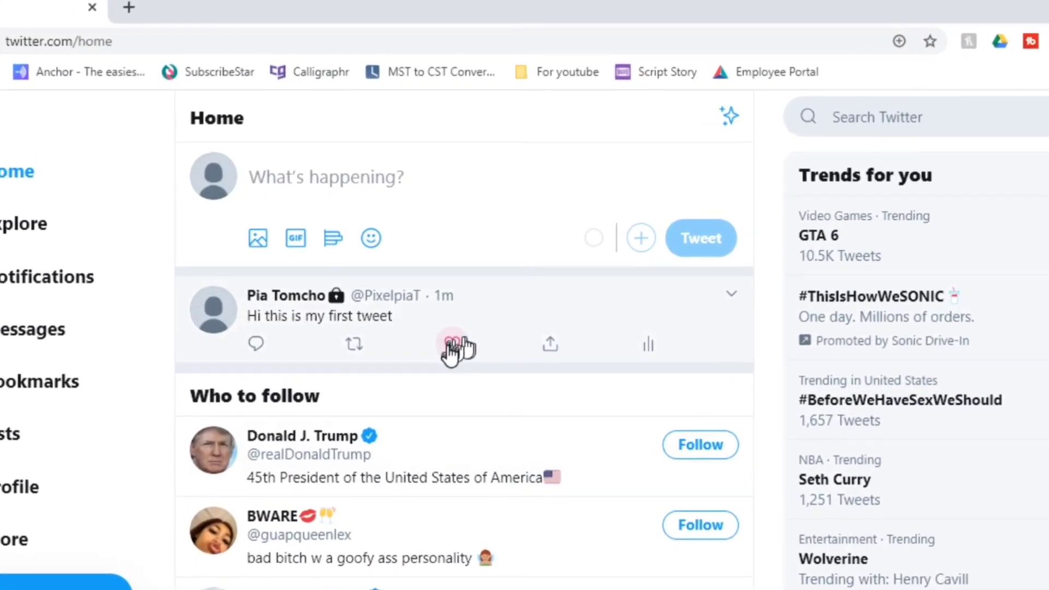
Like and unlike the first tweet, then reply to it with 'this is my first reply'.
left_click(451, 345)
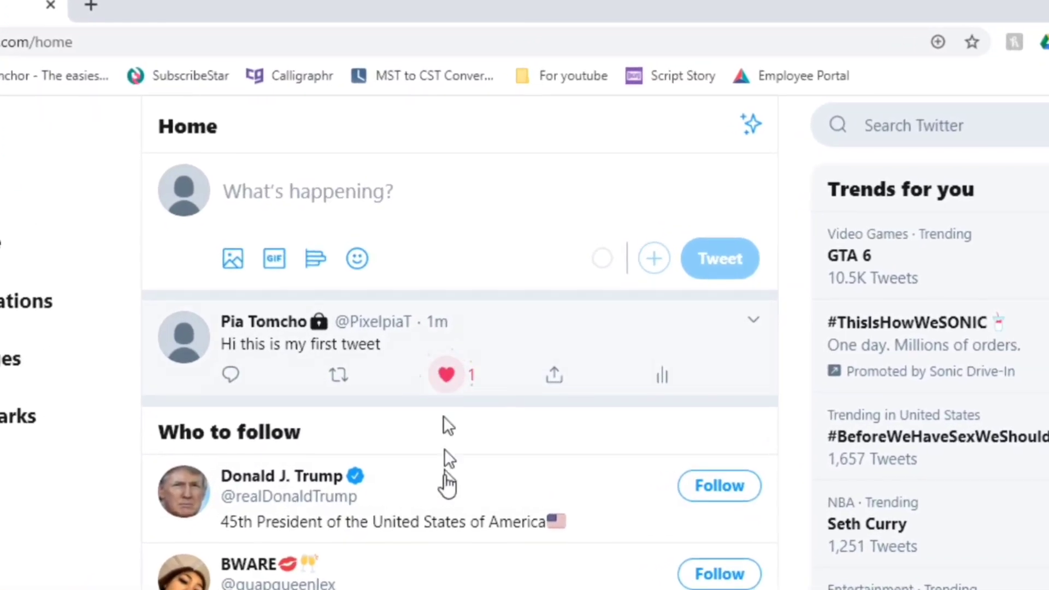
left_click(447, 375)
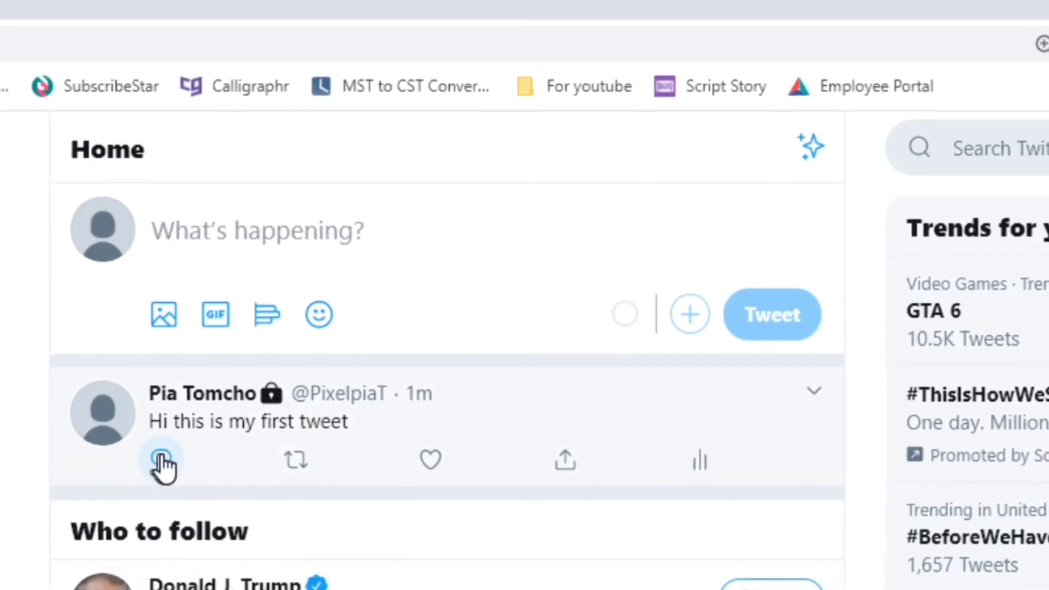
left_click(163, 464)
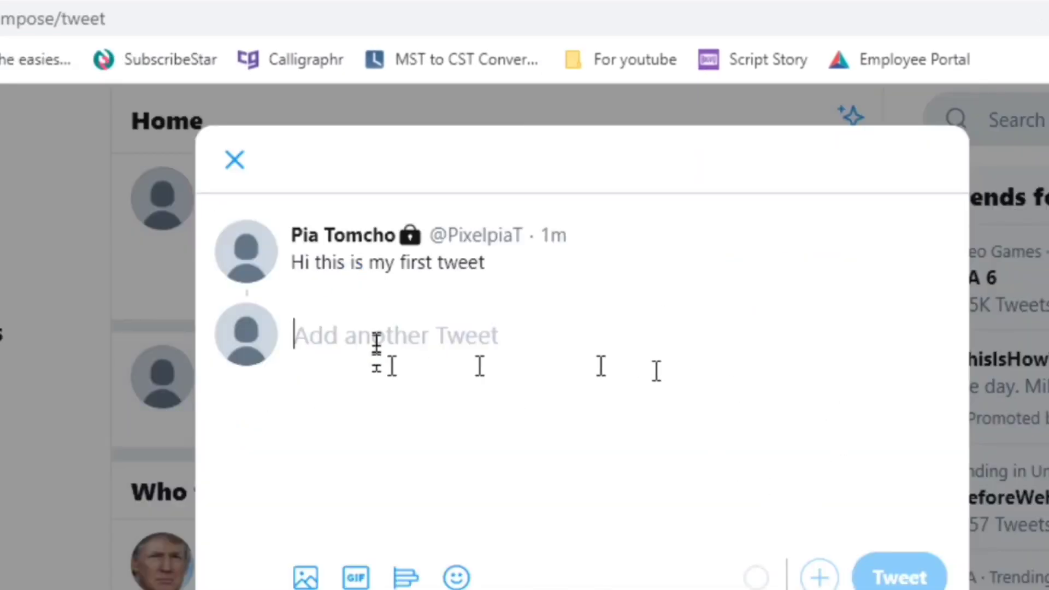
type("this")
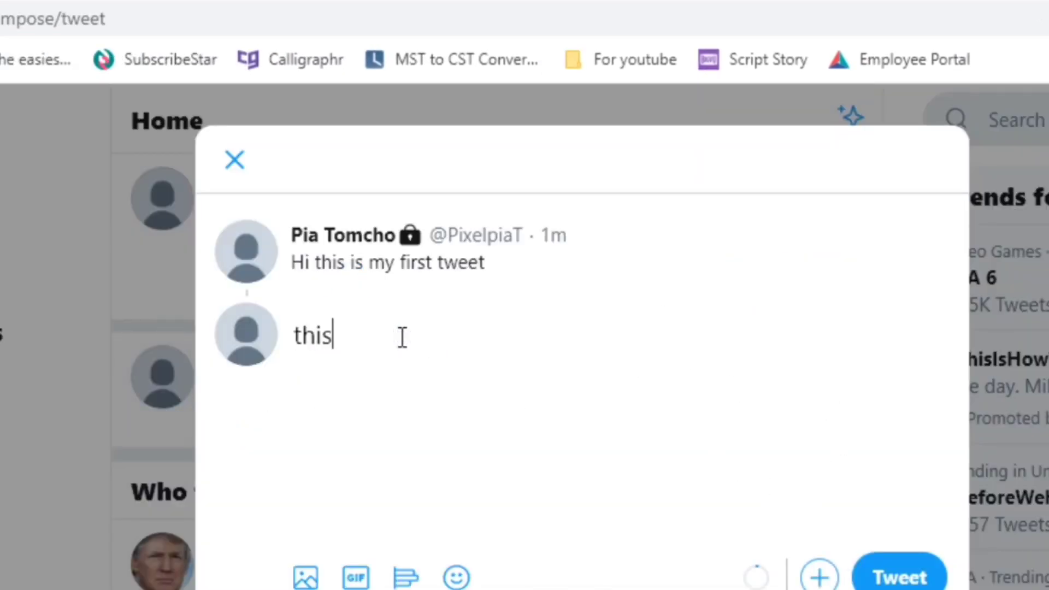
type(" is my first reply")
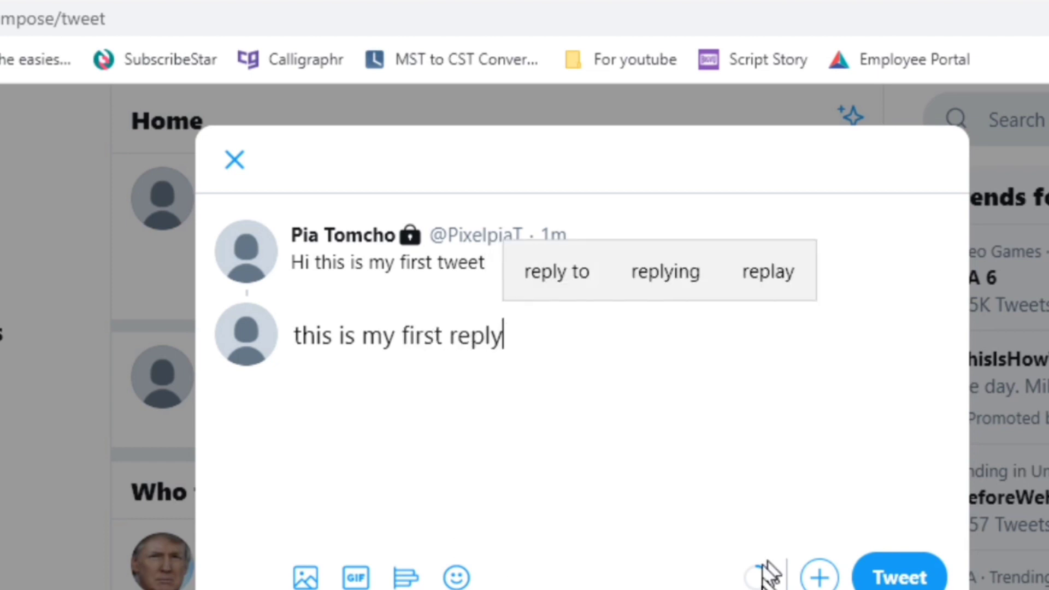
left_click(899, 578)
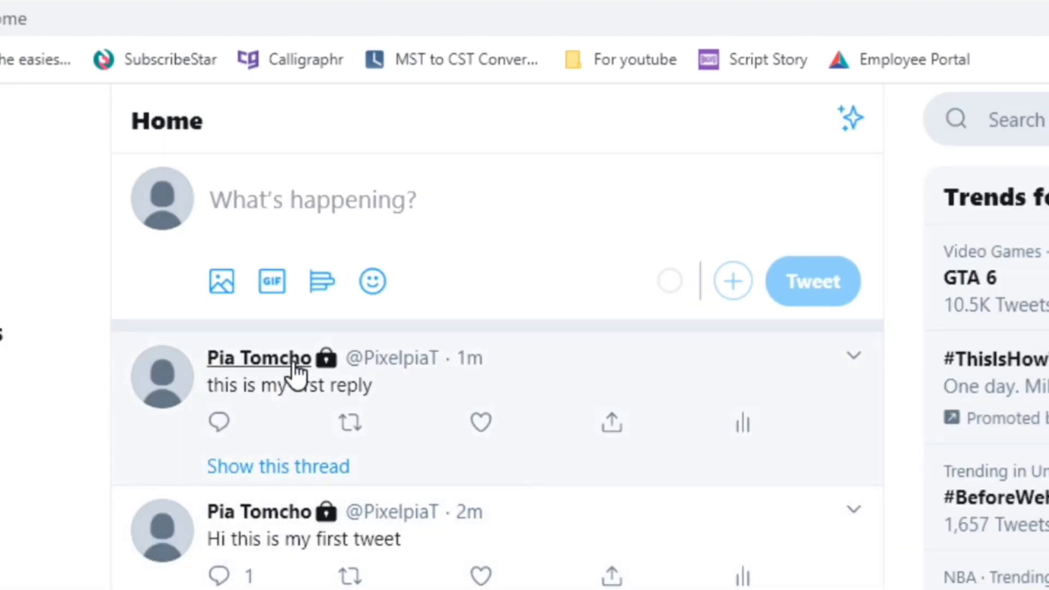
Open and close the first tweet's share menu, then view its analytics.
mouse_move(296, 361)
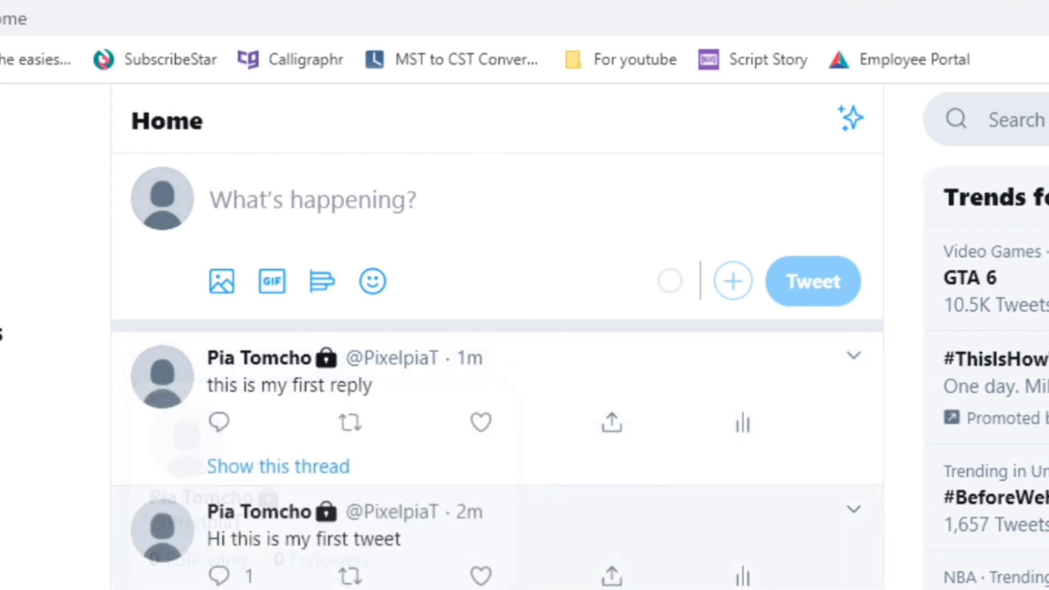
left_click(612, 578)
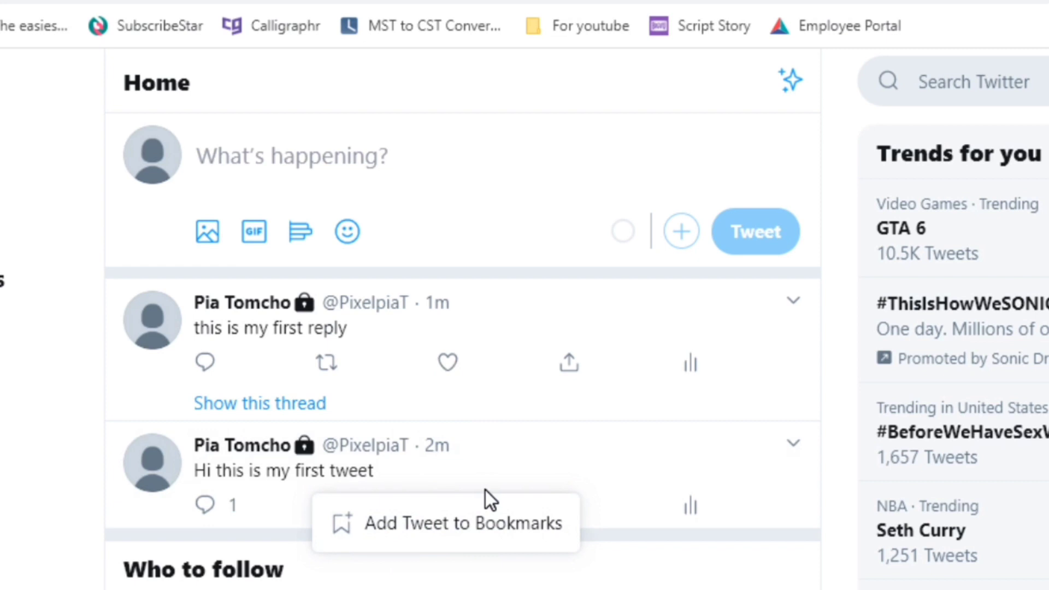
left_click(691, 514)
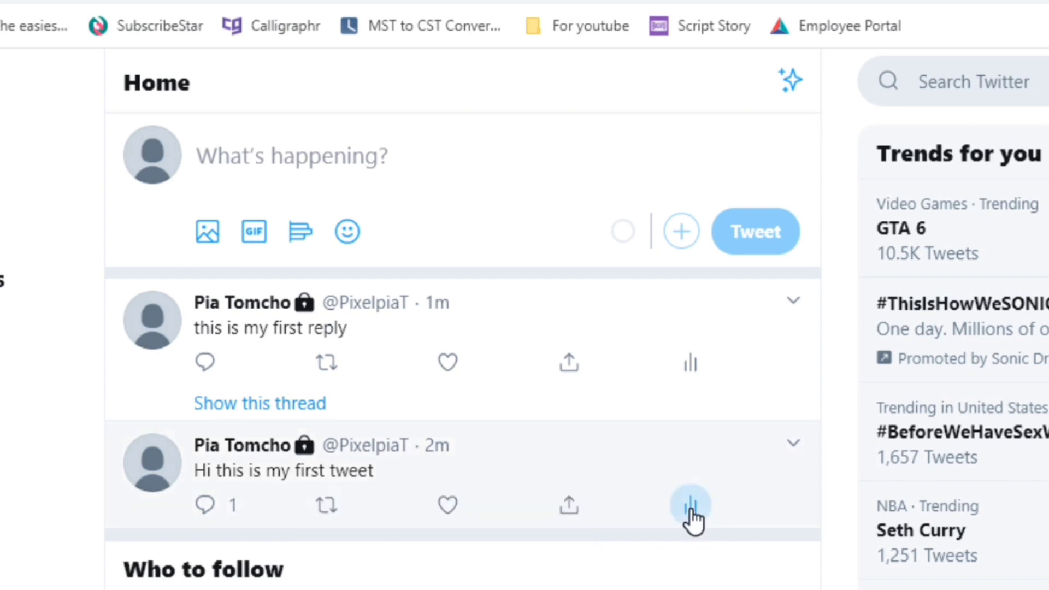
left_click(690, 509)
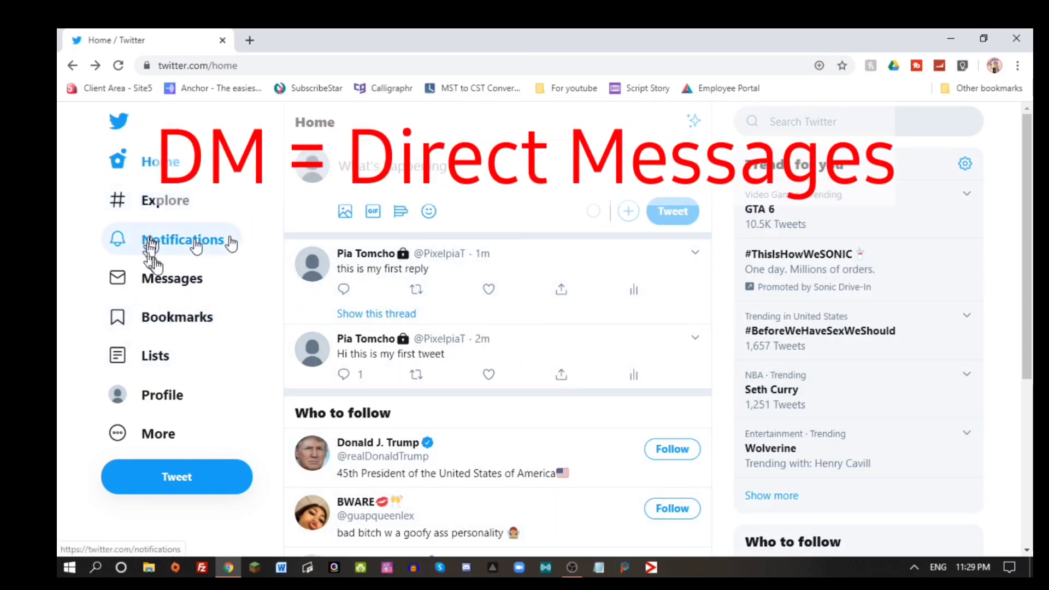
Send the direct message 'Testing to DM' to the Pixelpia Teaching & Learning account.
left_click(187, 278)
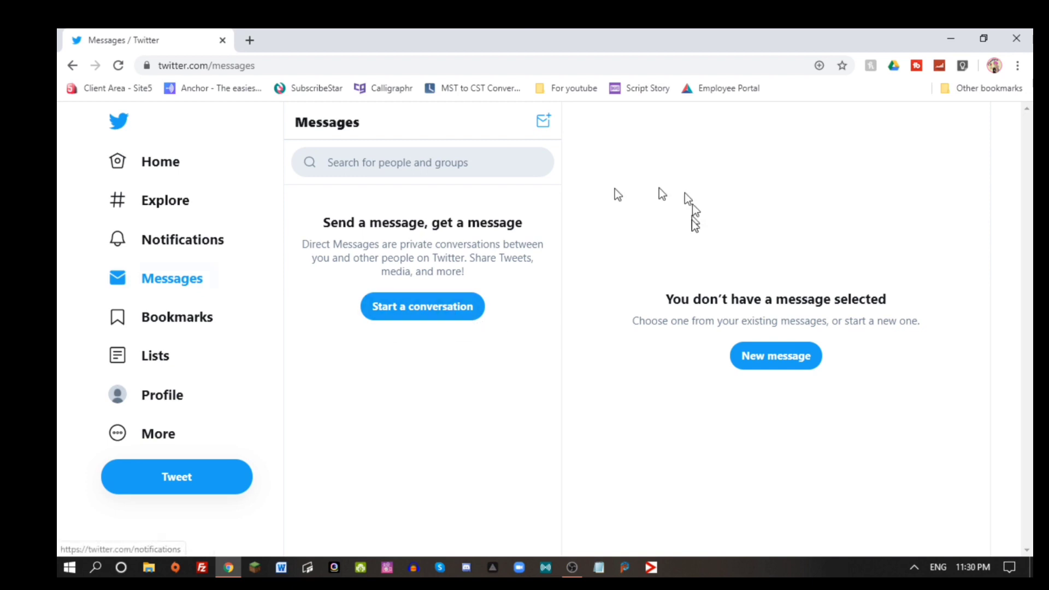
left_click(413, 164)
type("pixelpia")
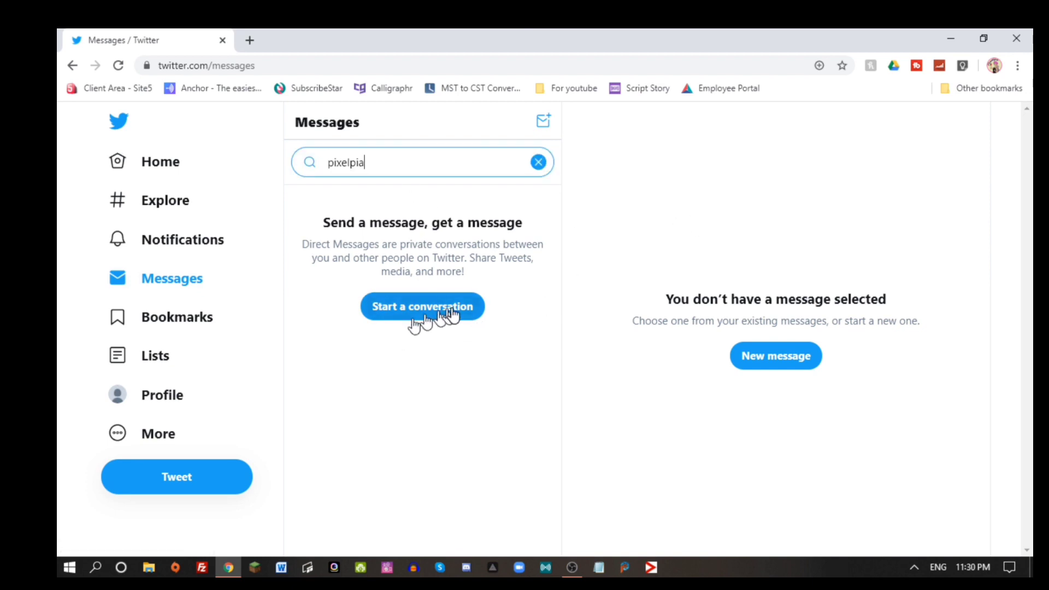
left_click(446, 313)
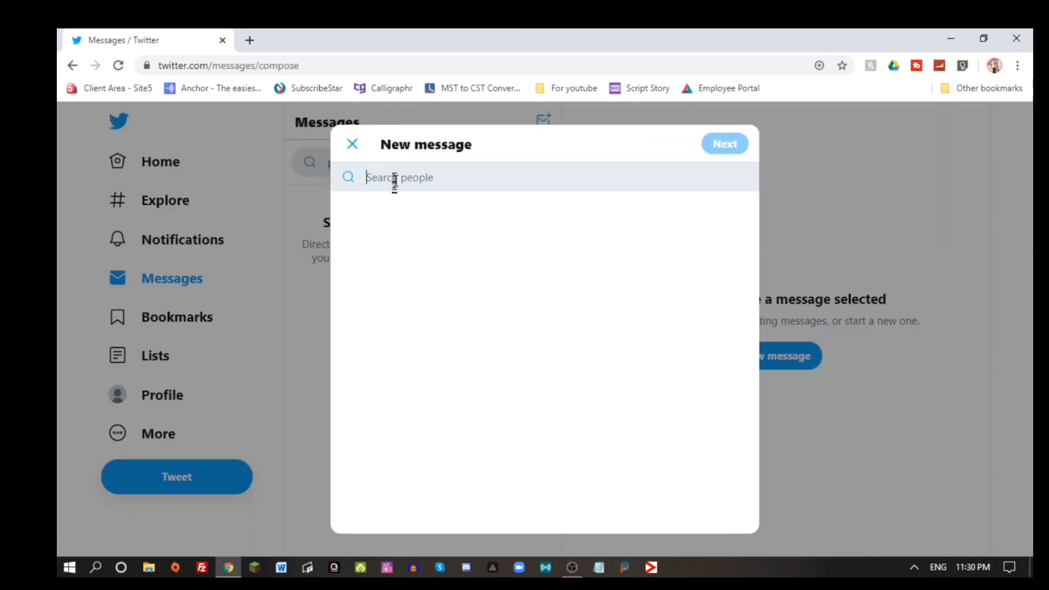
type("pixelpi")
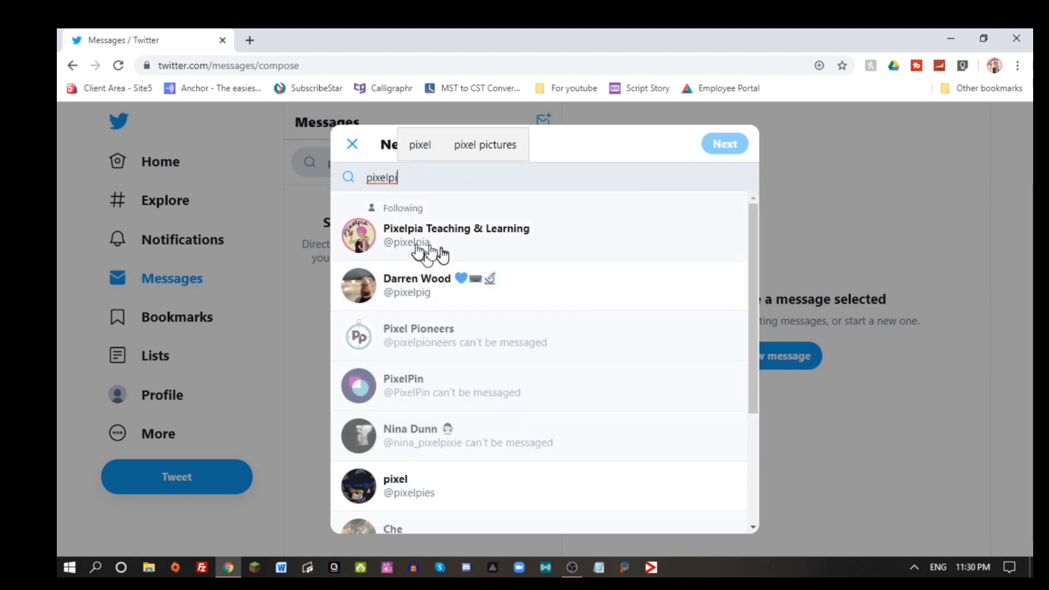
left_click(460, 230)
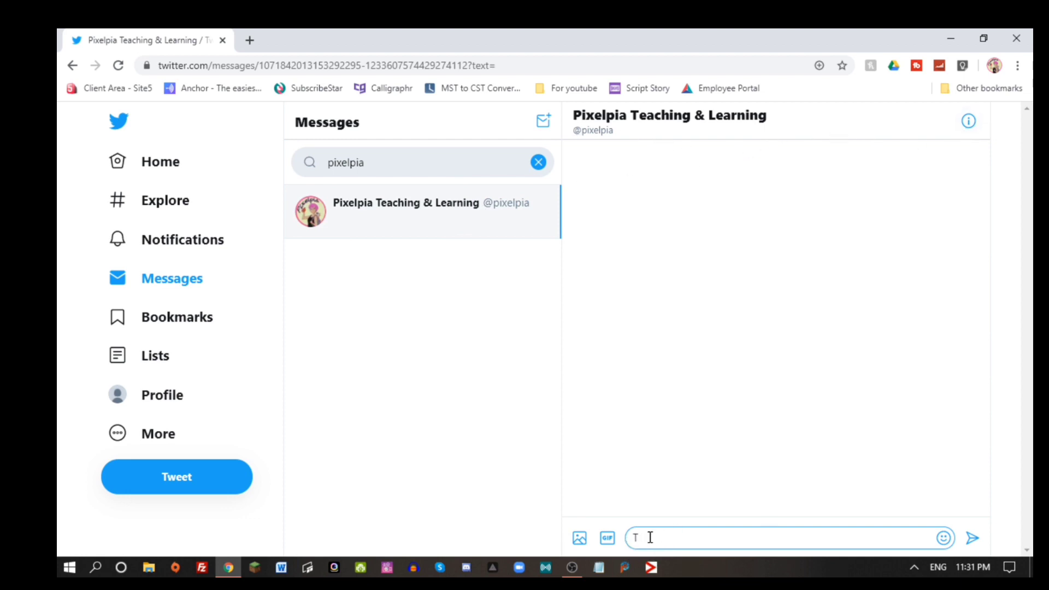
type("ting to DM")
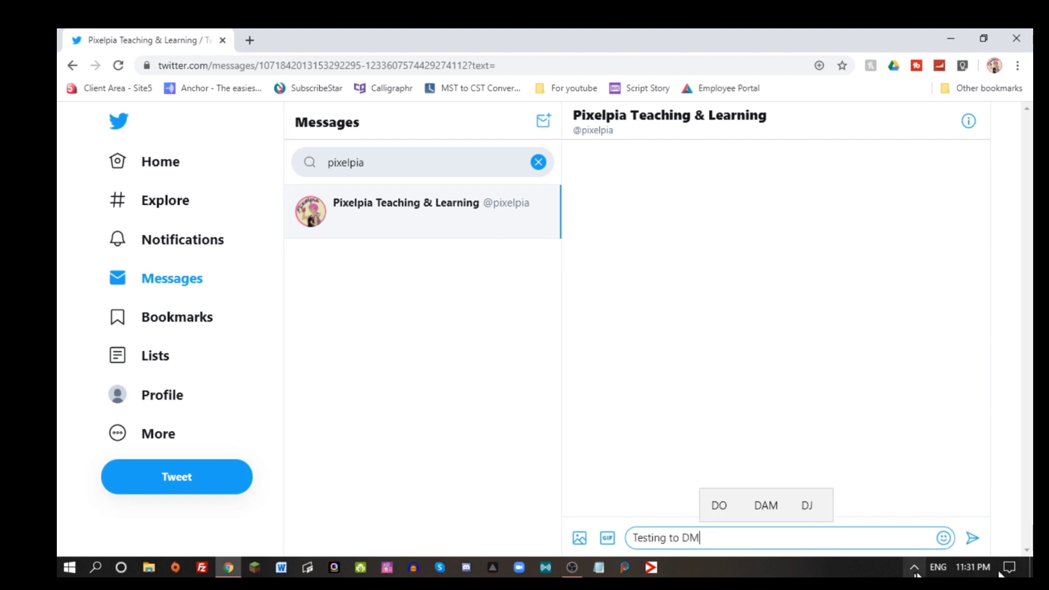
left_click(972, 538)
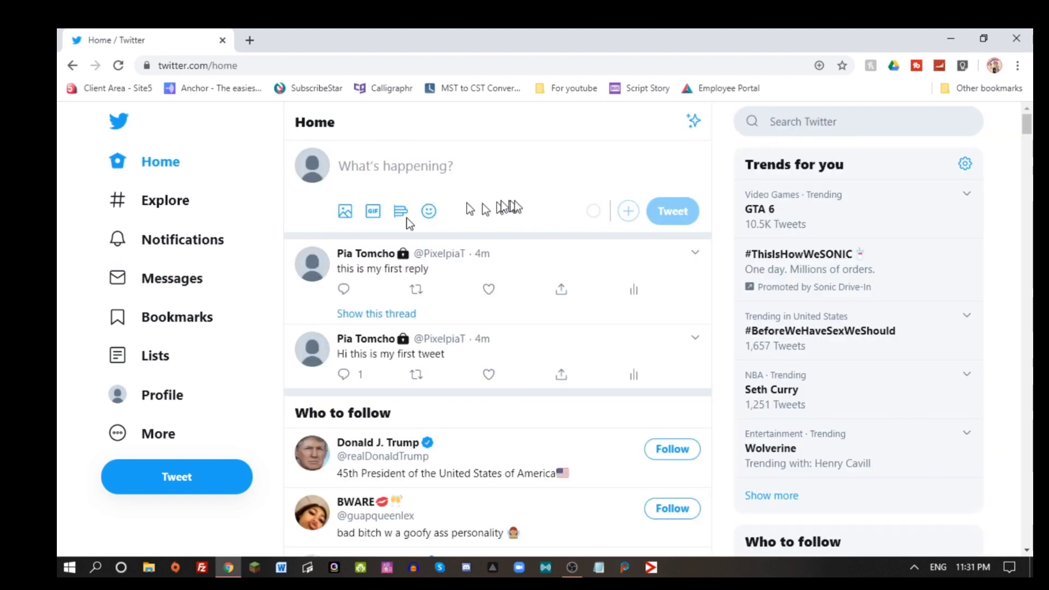
View the profile page, check the 1 Following list, and scroll through both posted tweets.
left_click(170, 402)
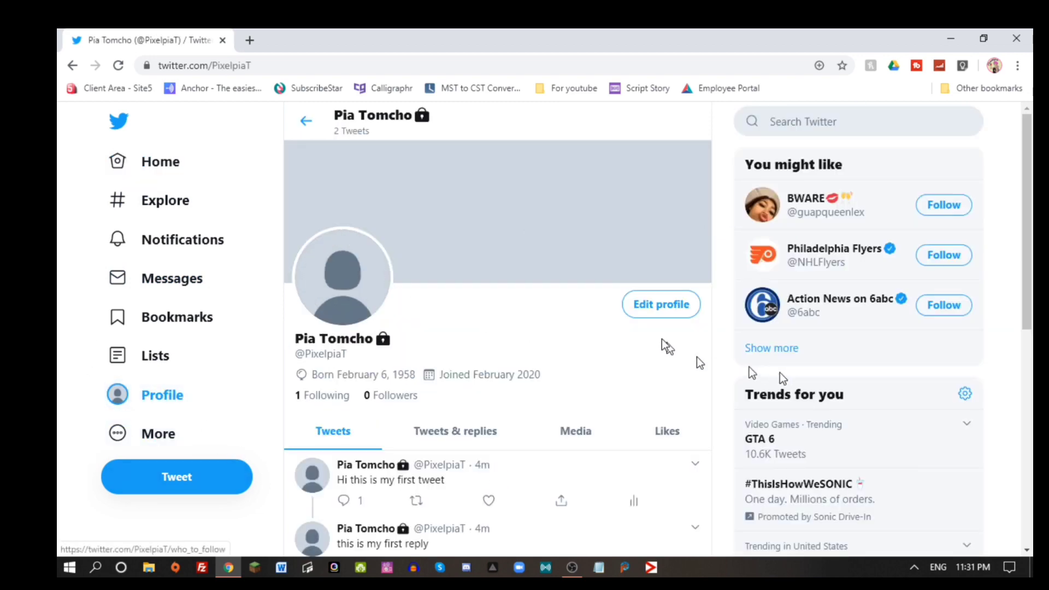
scroll(651, 322, "down", 5)
scroll(579, 285, "up", 4)
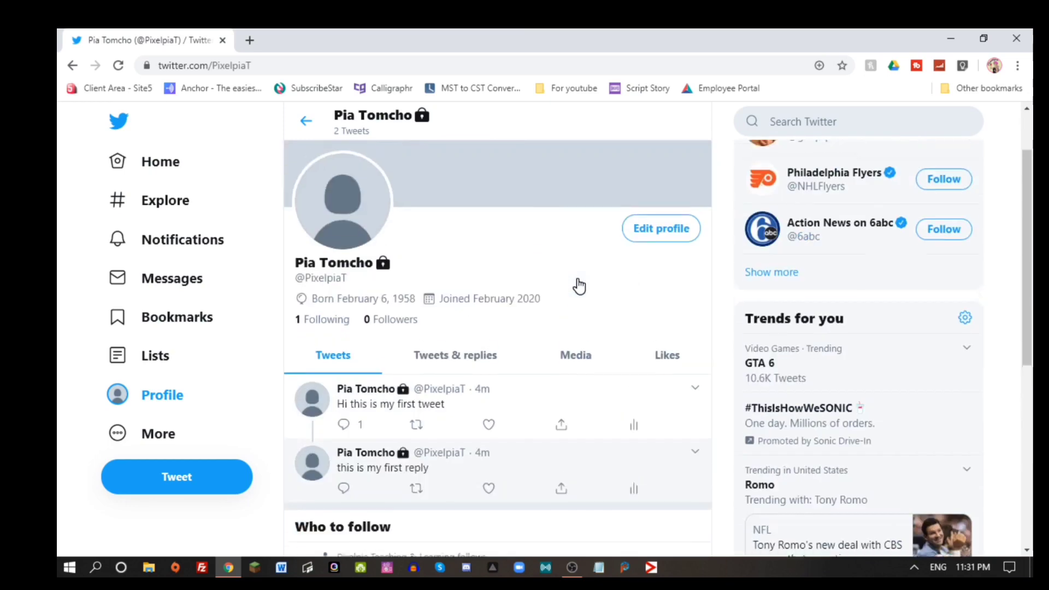
left_click(328, 326)
key("alt+Left")
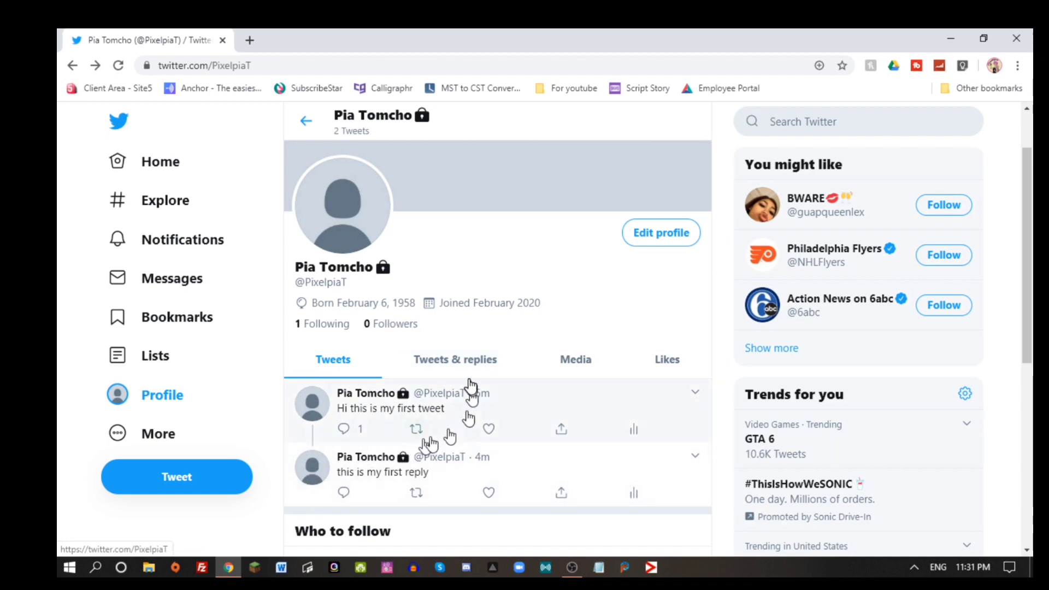
scroll(445, 482, "down", 4)
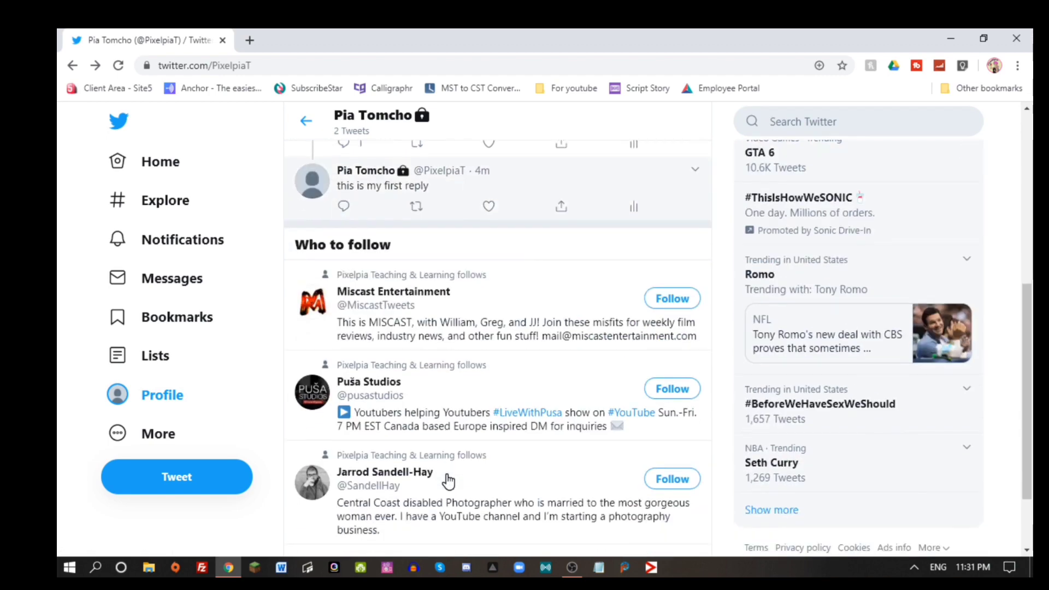
scroll(521, 278, "down", 1)
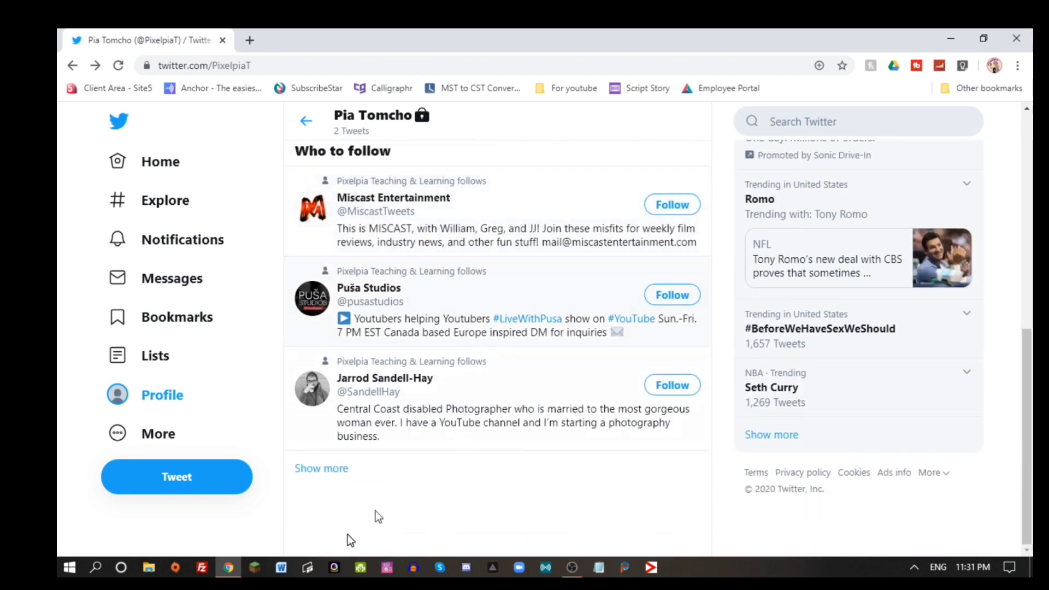
scroll(415, 361, "up", 5)
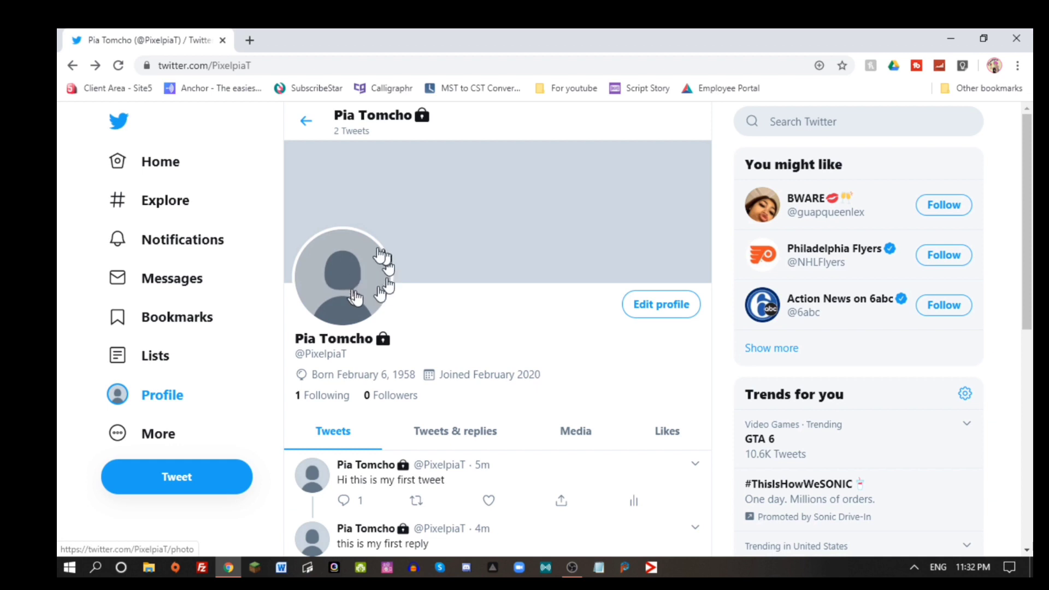
Replace the display name with the account handle, set the bio to 'my tutorial account', and save.
left_click(661, 298)
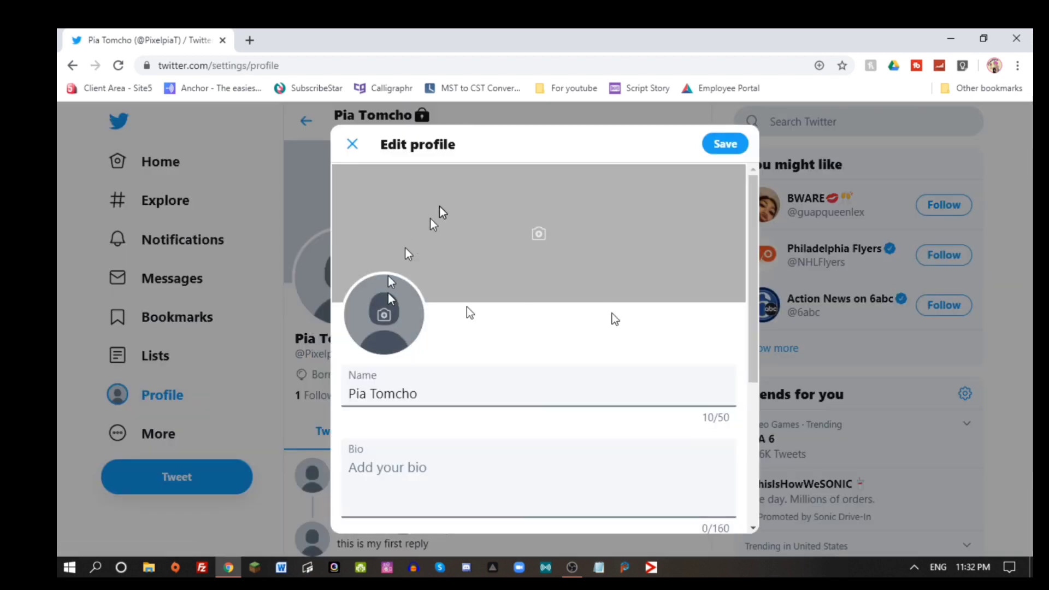
left_click_drag(443, 393, 59, 376)
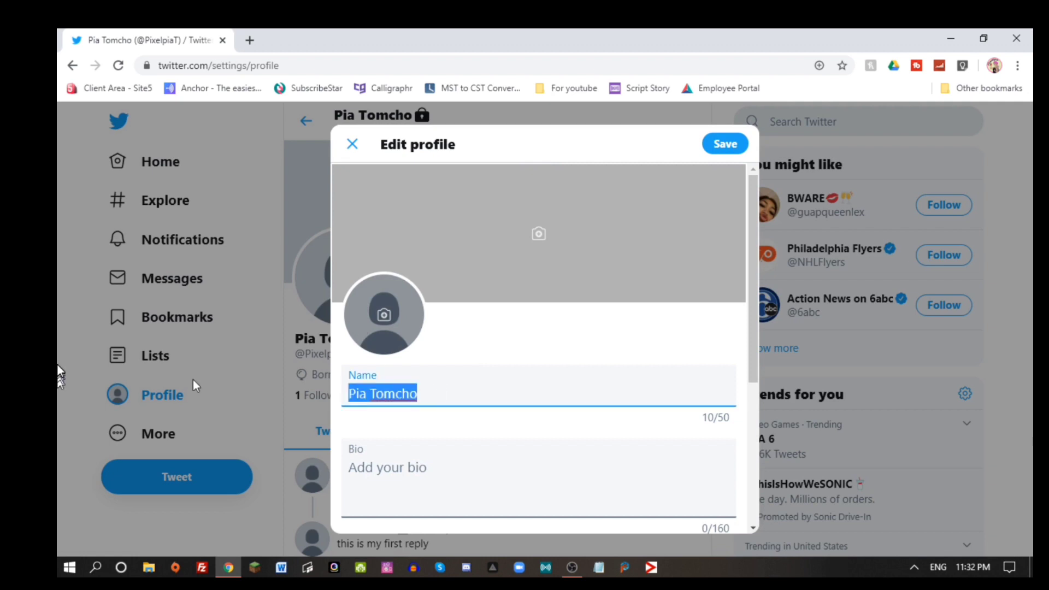
type("Pi")
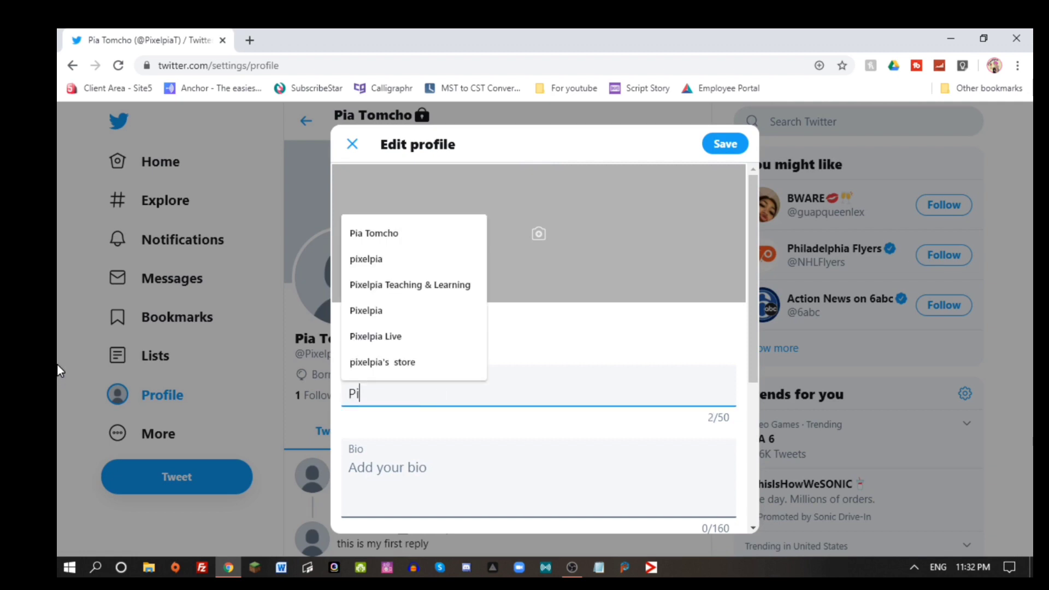
type("xelpia")
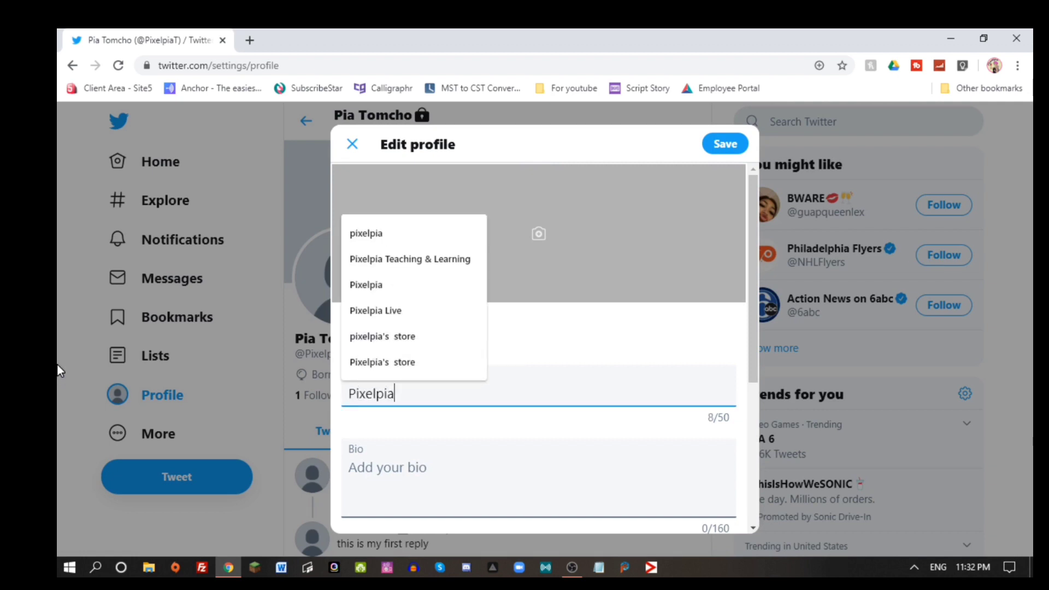
type("T")
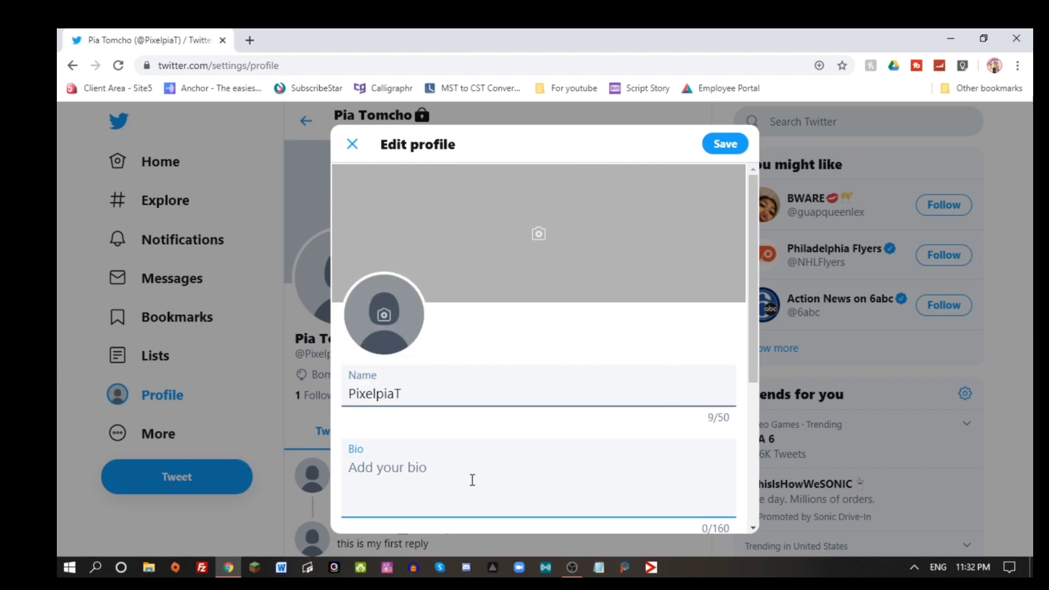
type("my tutori")
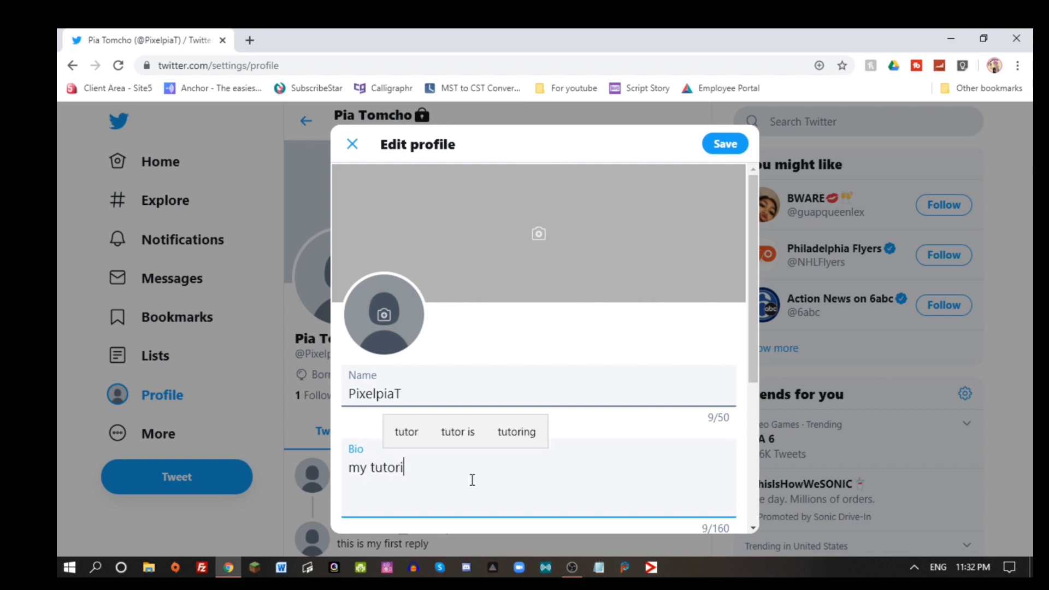
type("al a")
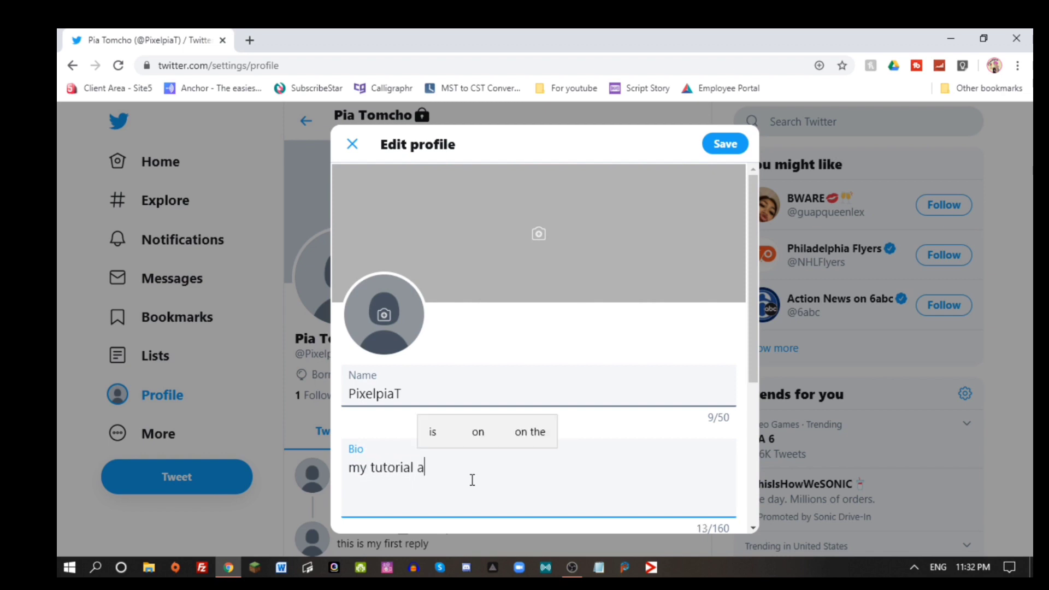
type("ccount")
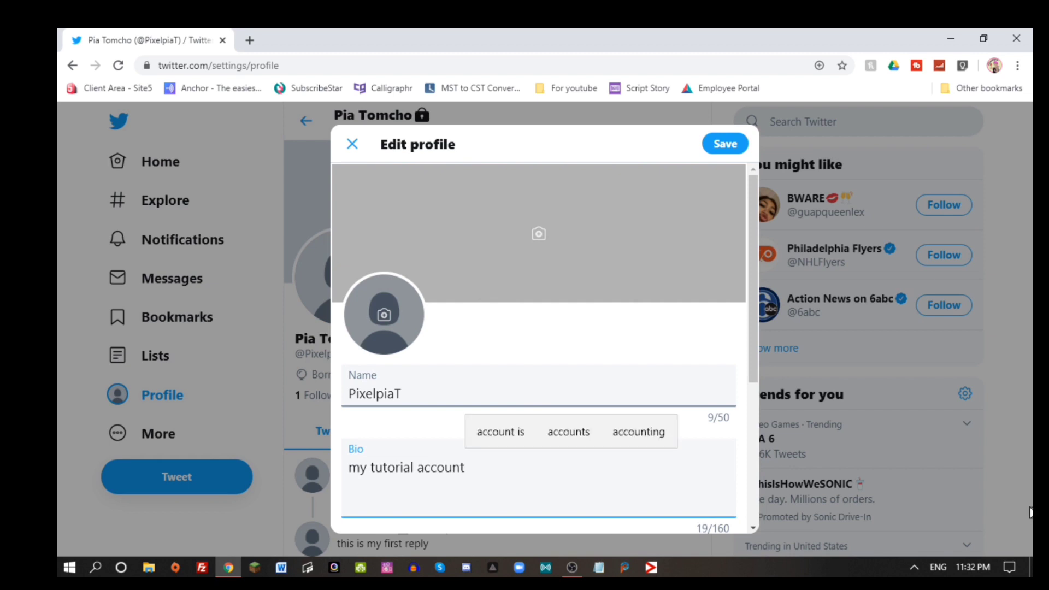
left_click(719, 149)
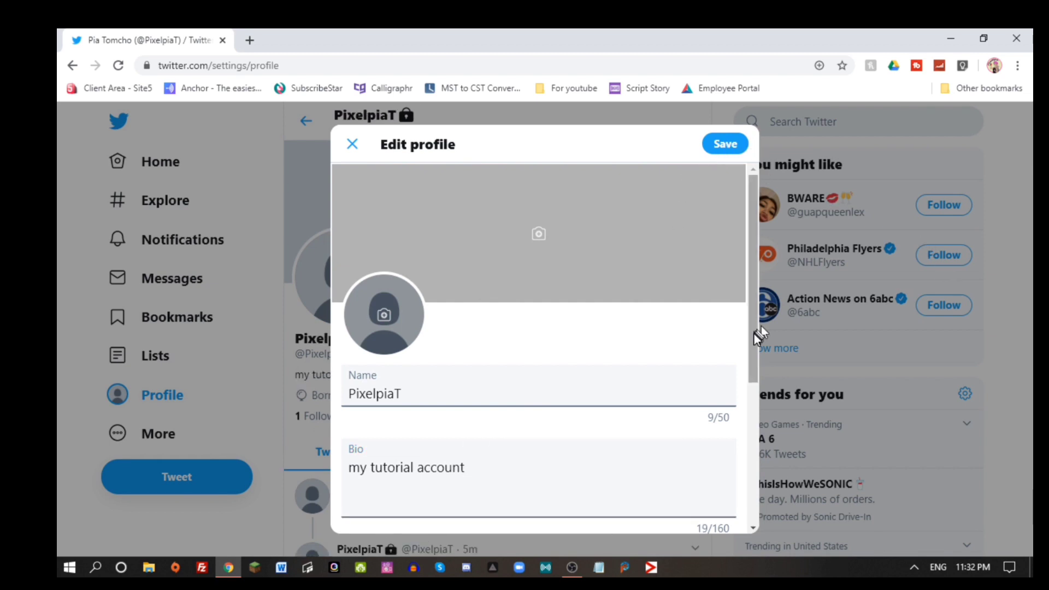
Reopen the profile editor and enter the website youtube.com/pixelpia.
left_click_drag(753, 333, 744, 480)
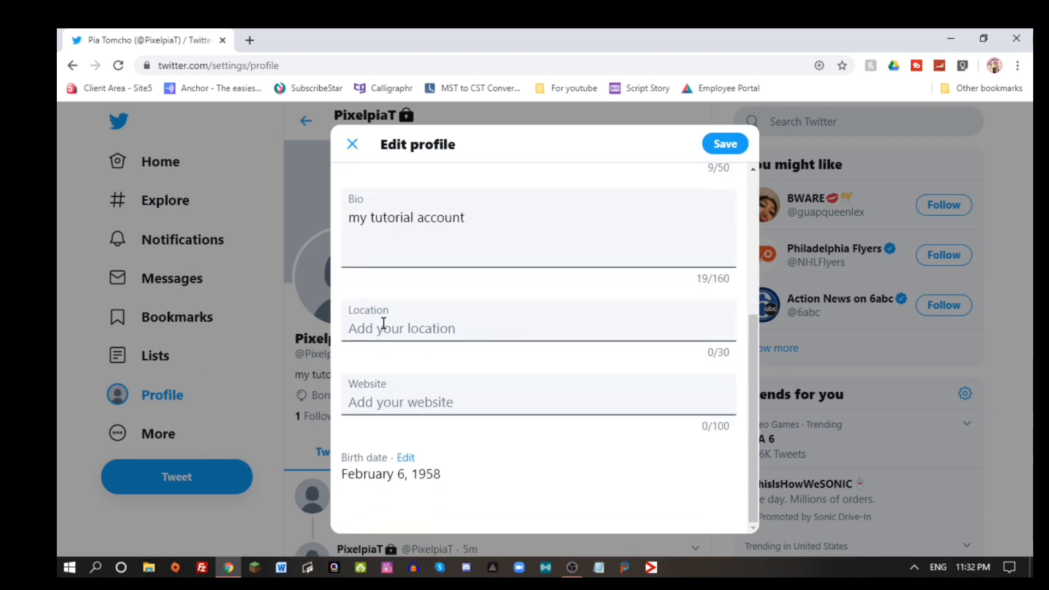
left_click(517, 397)
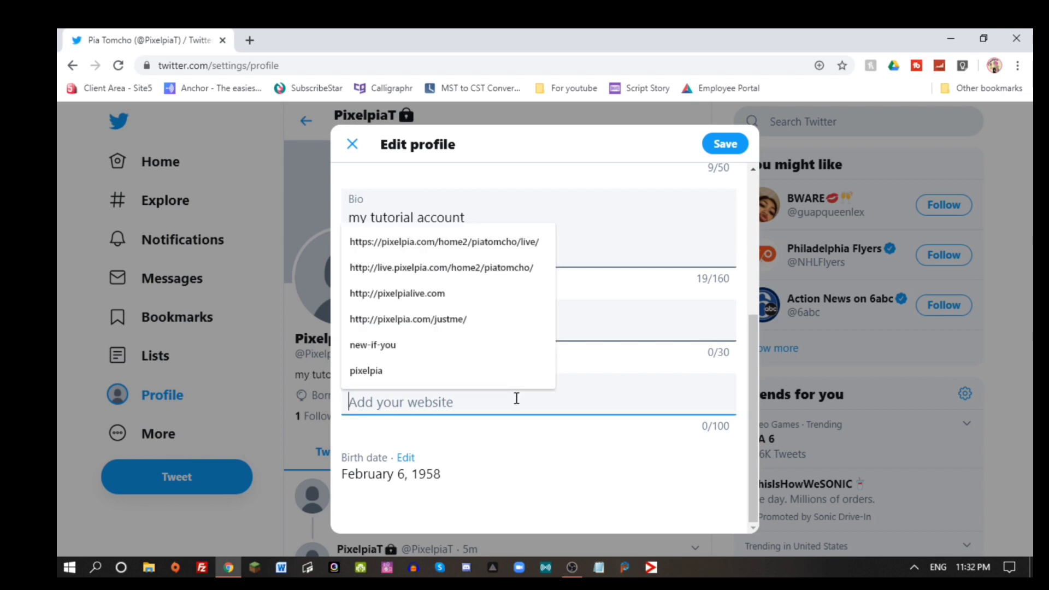
type("youtube.com")
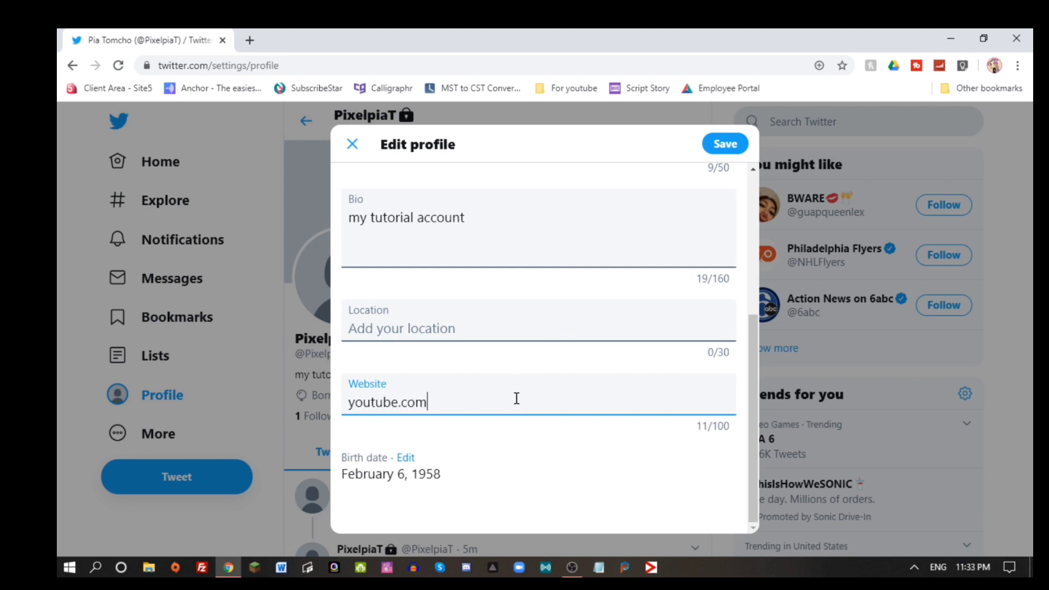
type("/pixelpia")
Make the birthday's month and day visible to followers and the year only to you.
left_click(407, 458)
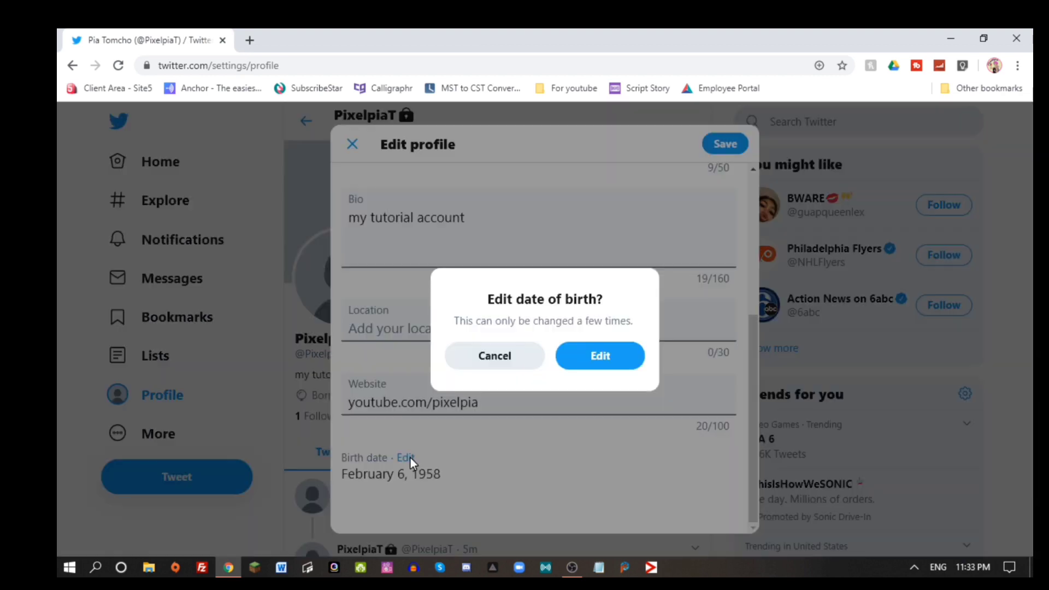
left_click(604, 365)
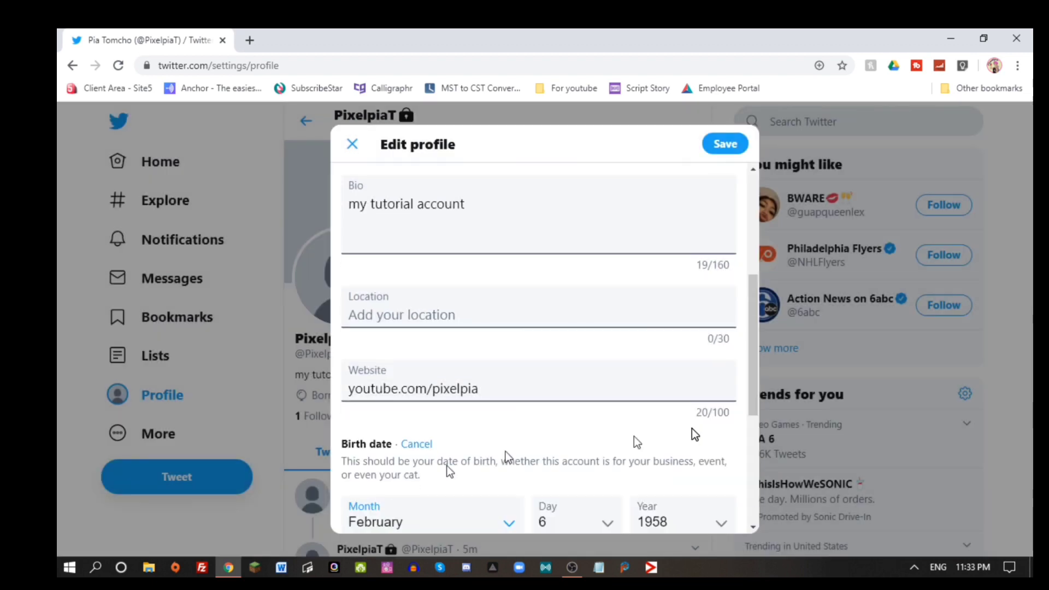
scroll(668, 478, "down", 4)
left_click(527, 437)
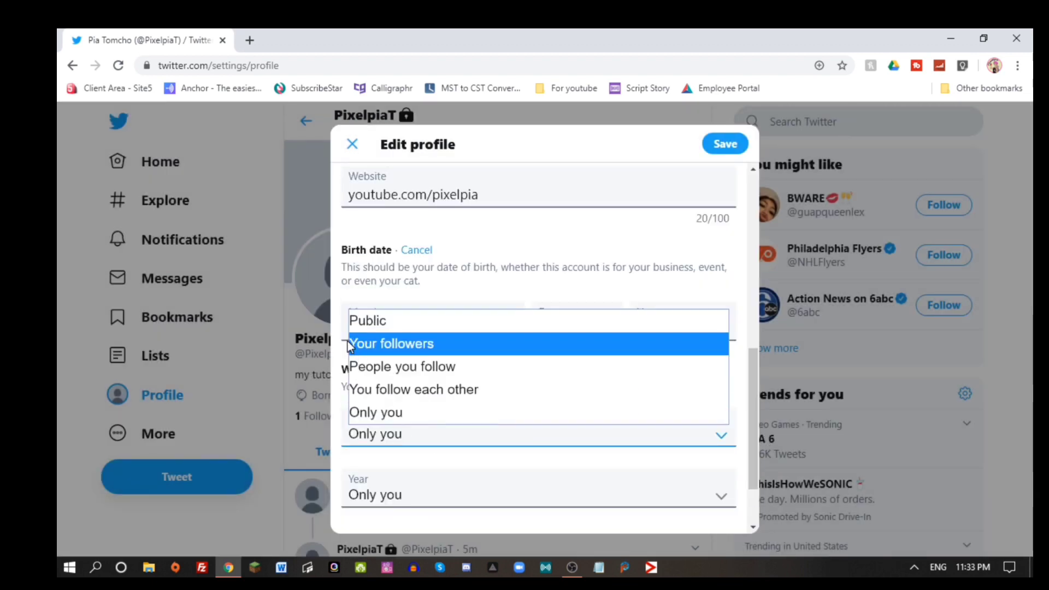
left_click(408, 345)
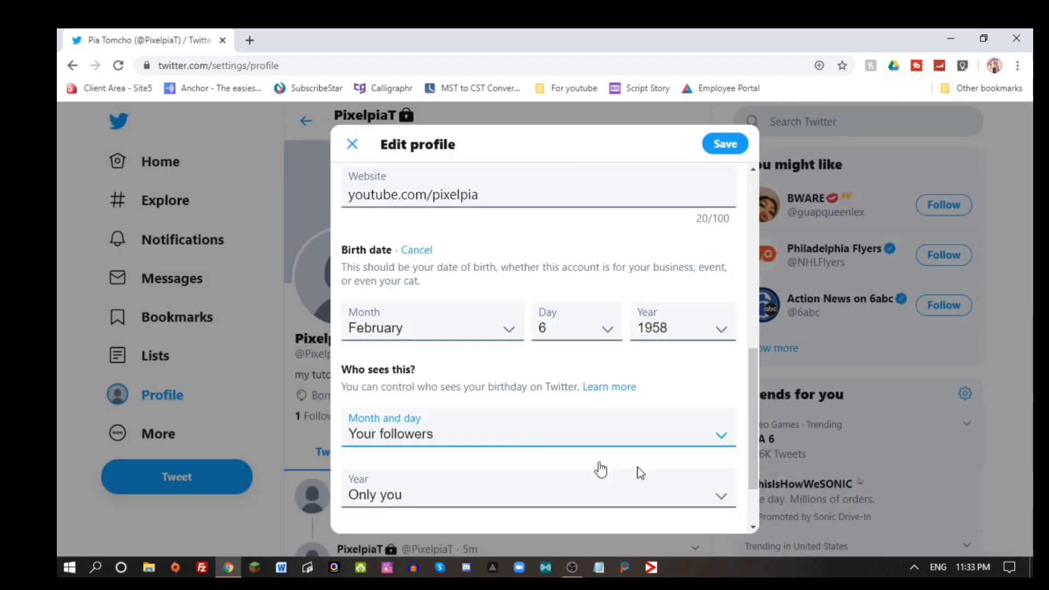
left_click(647, 504)
left_click(646, 504)
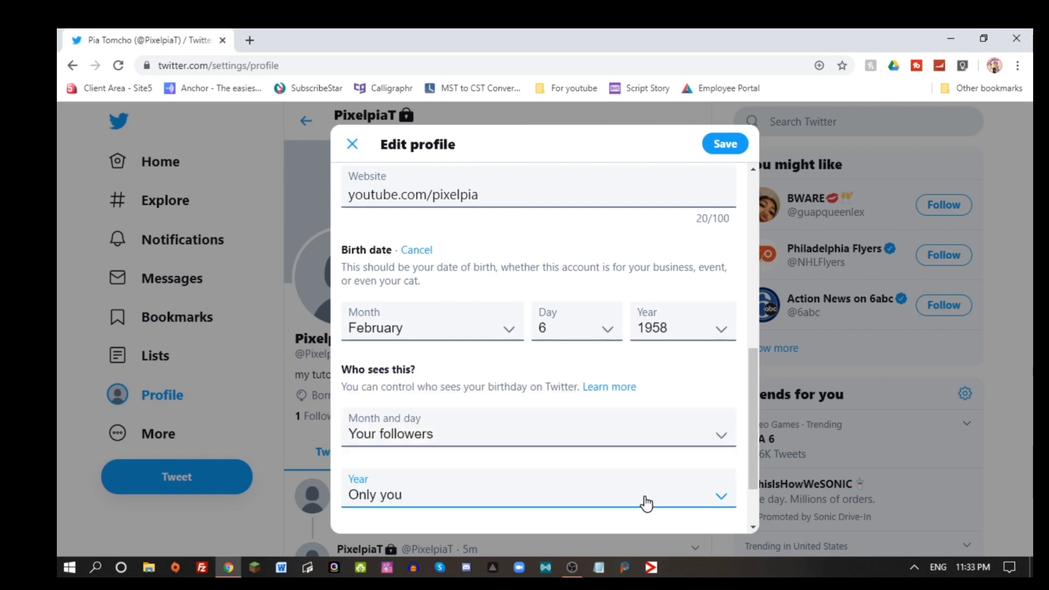
left_click(736, 143)
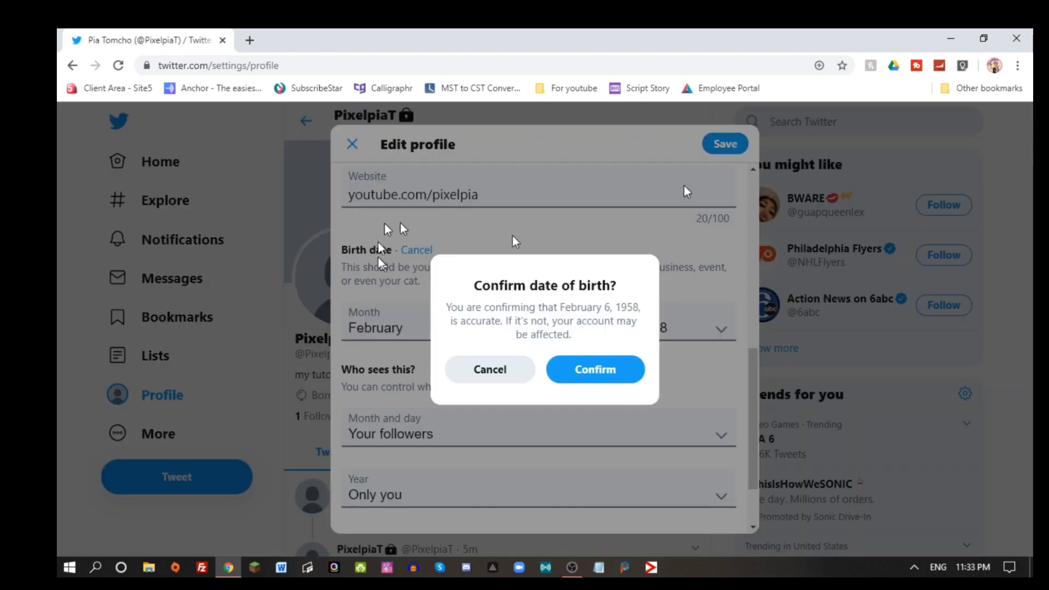
left_click(595, 367)
left_click(690, 307)
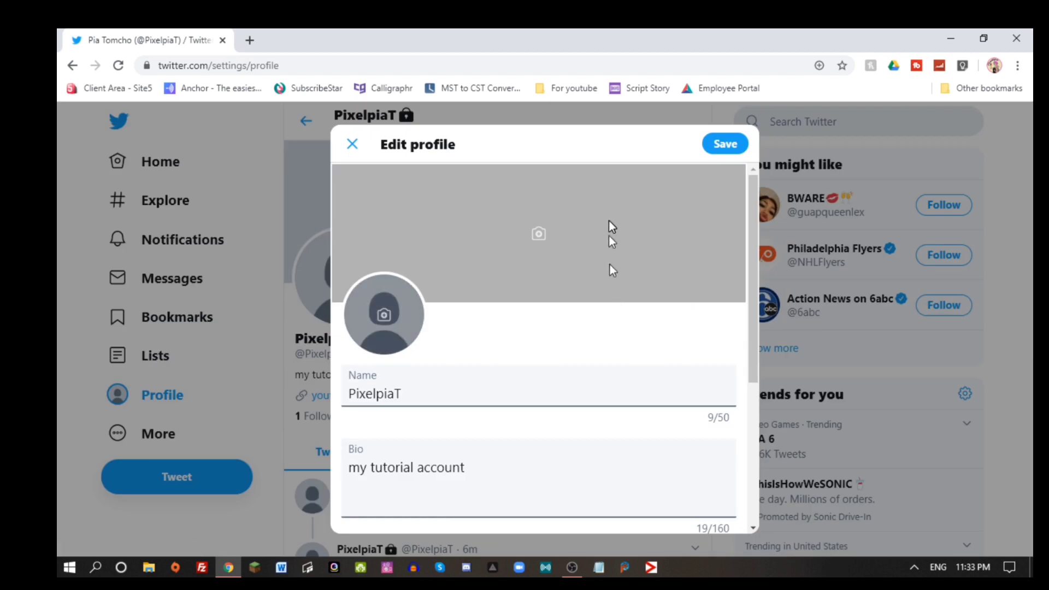
Set the profile picture to the 'image1 no text outline' cartoon image.
left_click(389, 310)
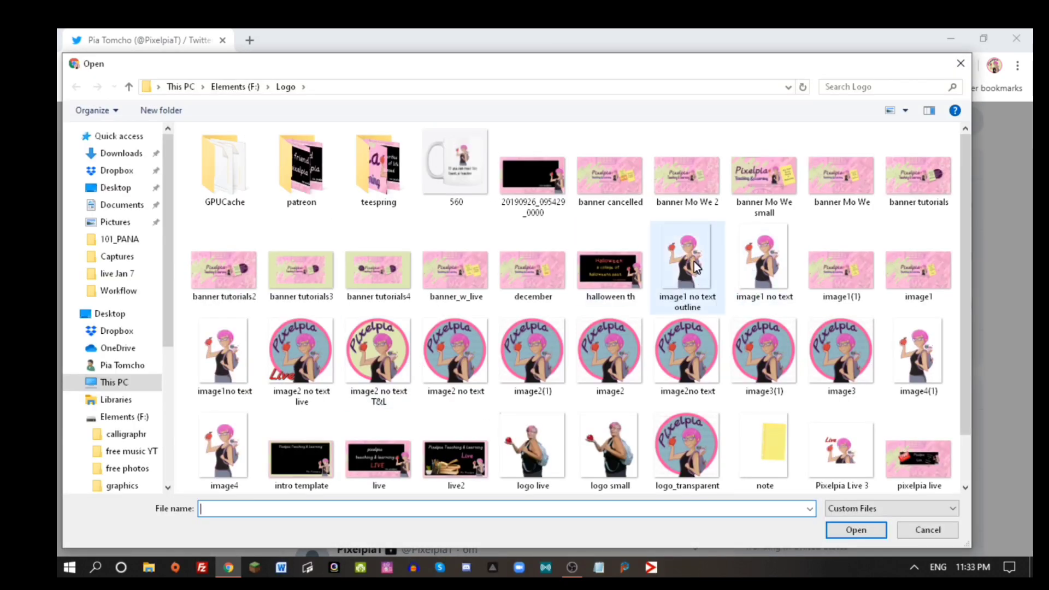
double_click(694, 261)
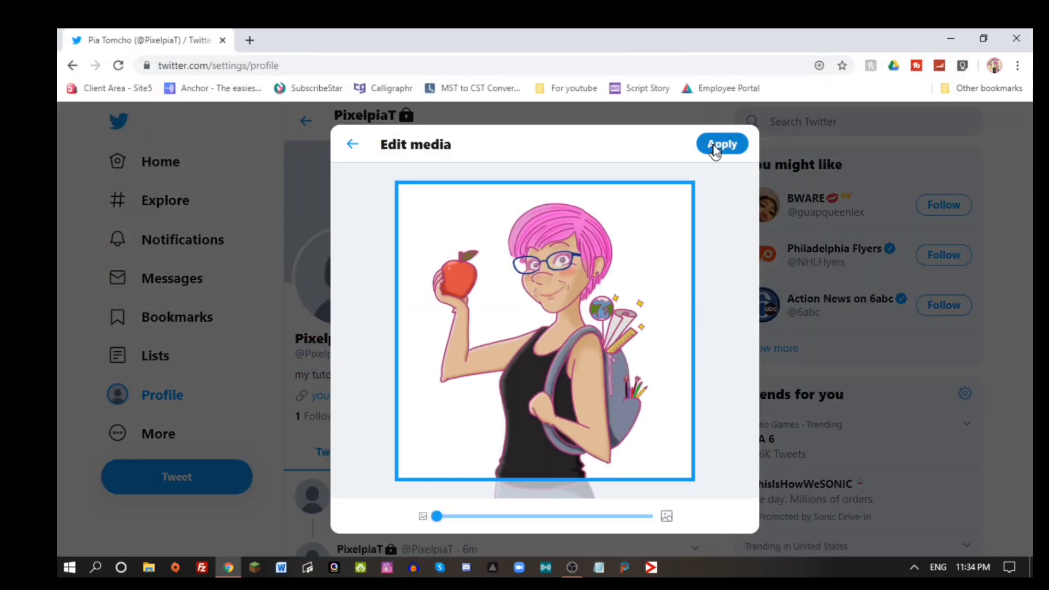
left_click(716, 148)
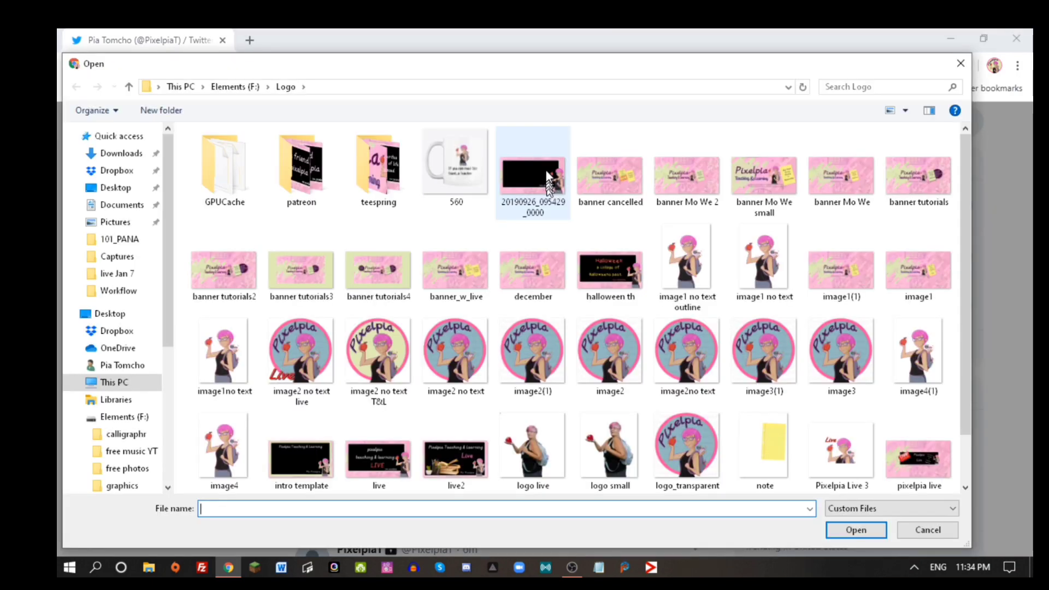
Set the header to the 20190926_095429_0000 banner, positioned to show ms. pixelpia, and save.
double_click(548, 177)
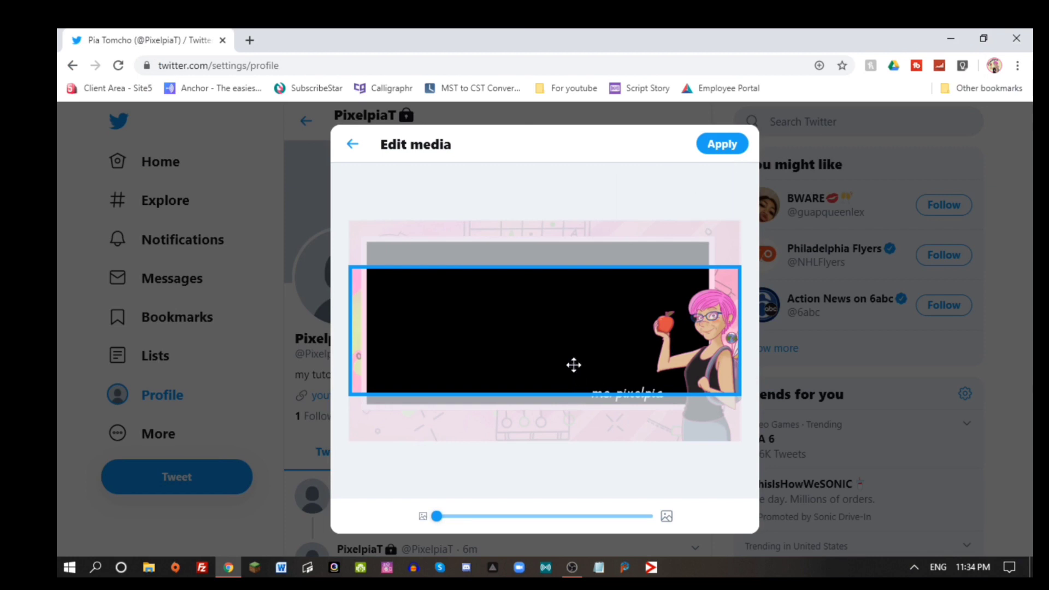
left_click_drag(573, 365, 545, 345)
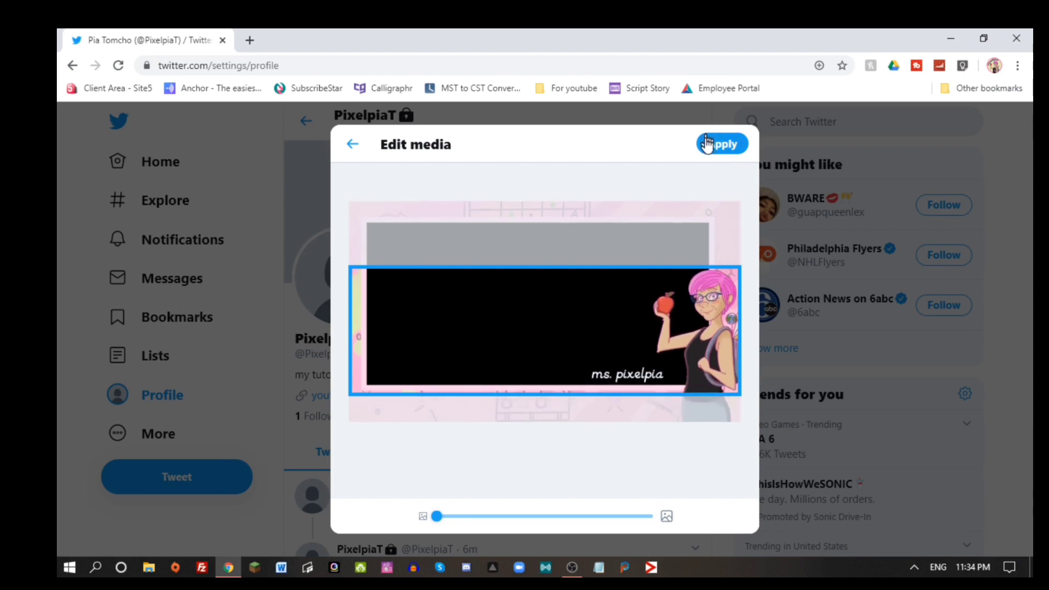
left_click(722, 143)
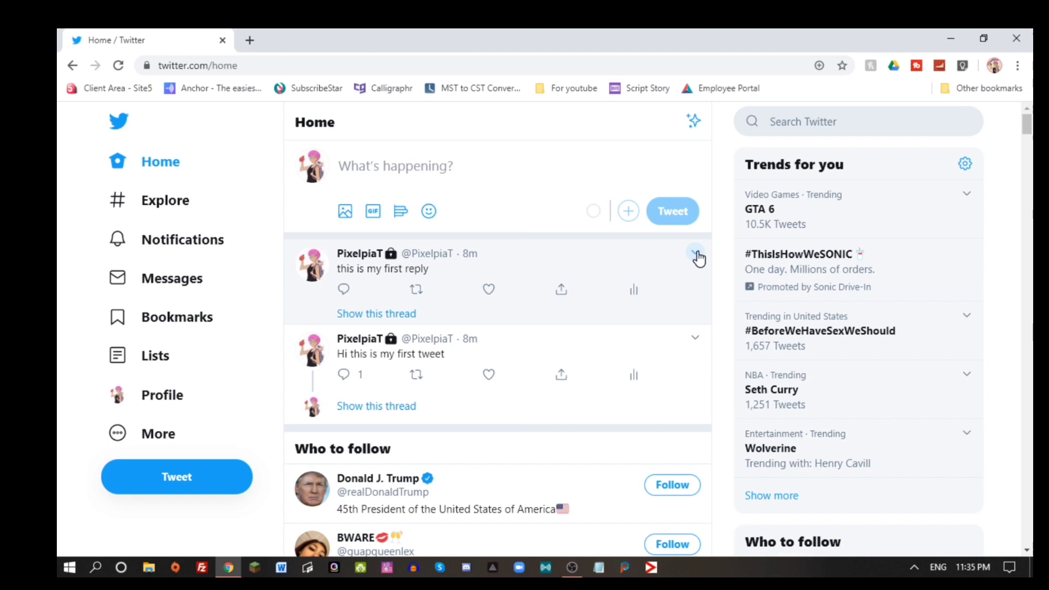
Pin the 'this is my first reply' tweet to the profile and view it there.
left_click(696, 254)
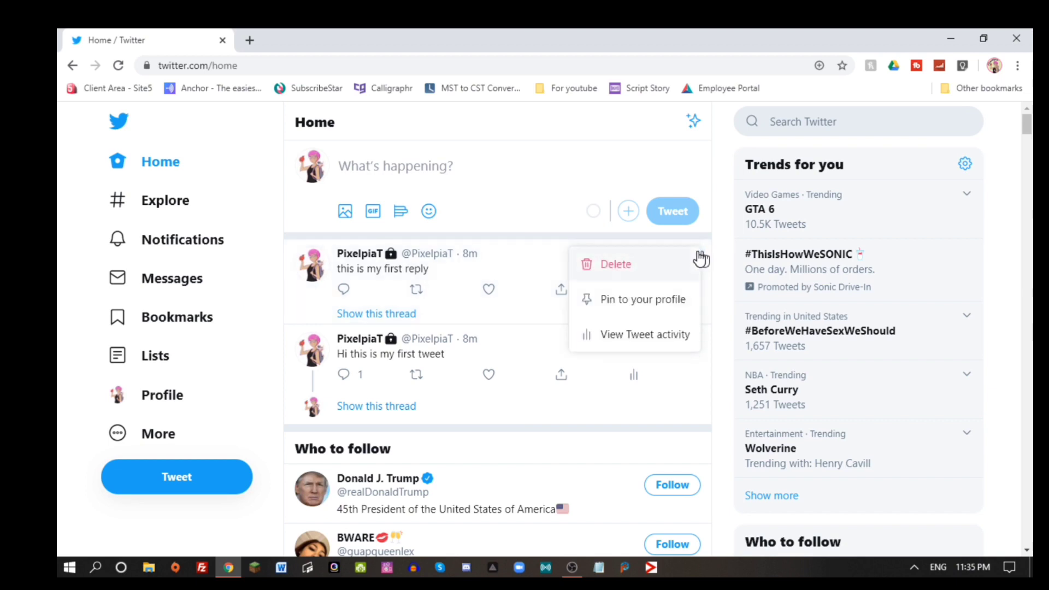
left_click(664, 301)
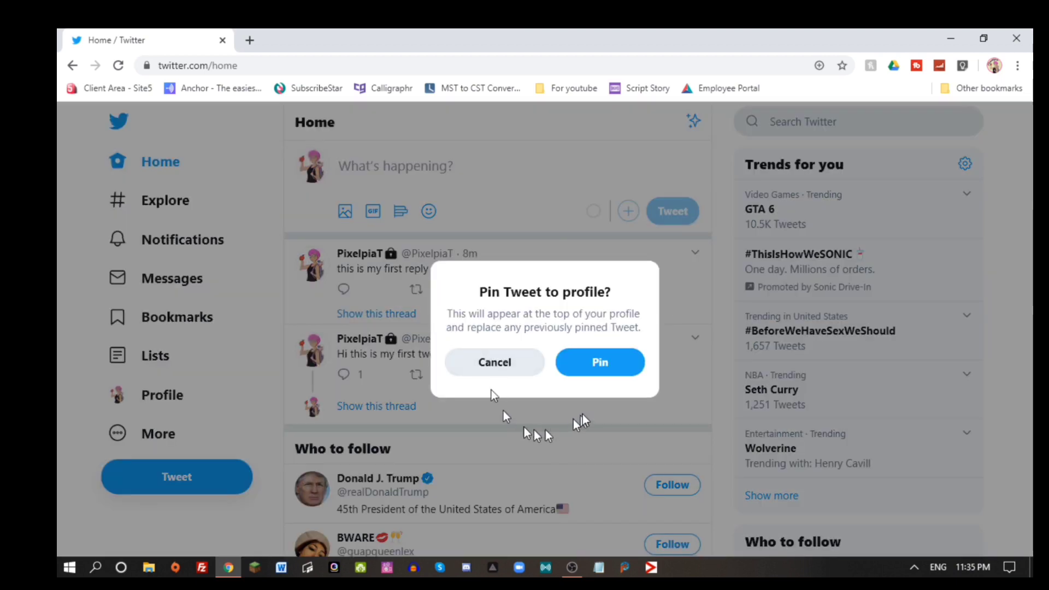
left_click(607, 367)
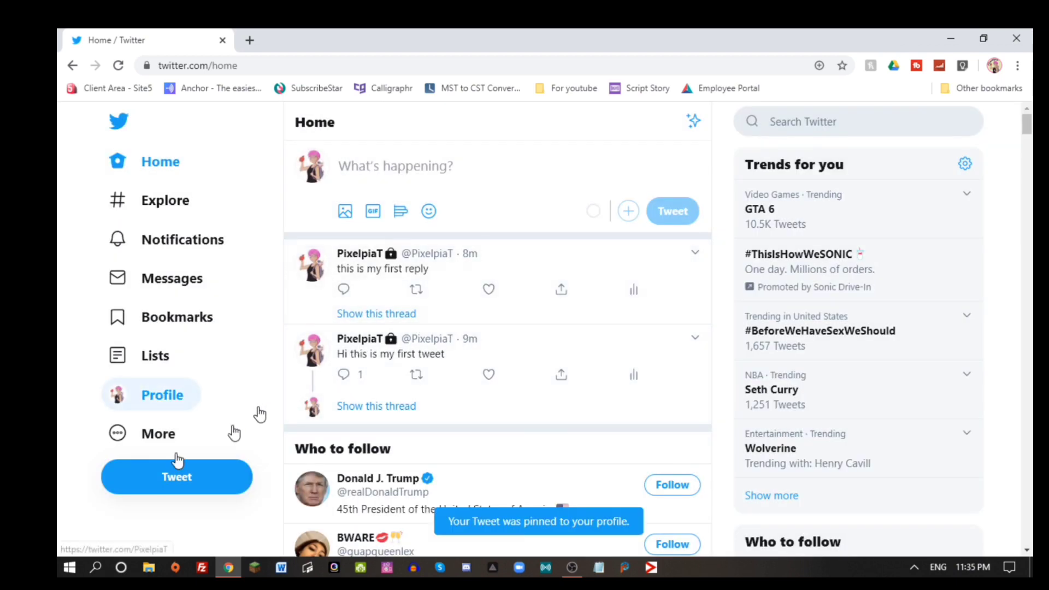
left_click(185, 403)
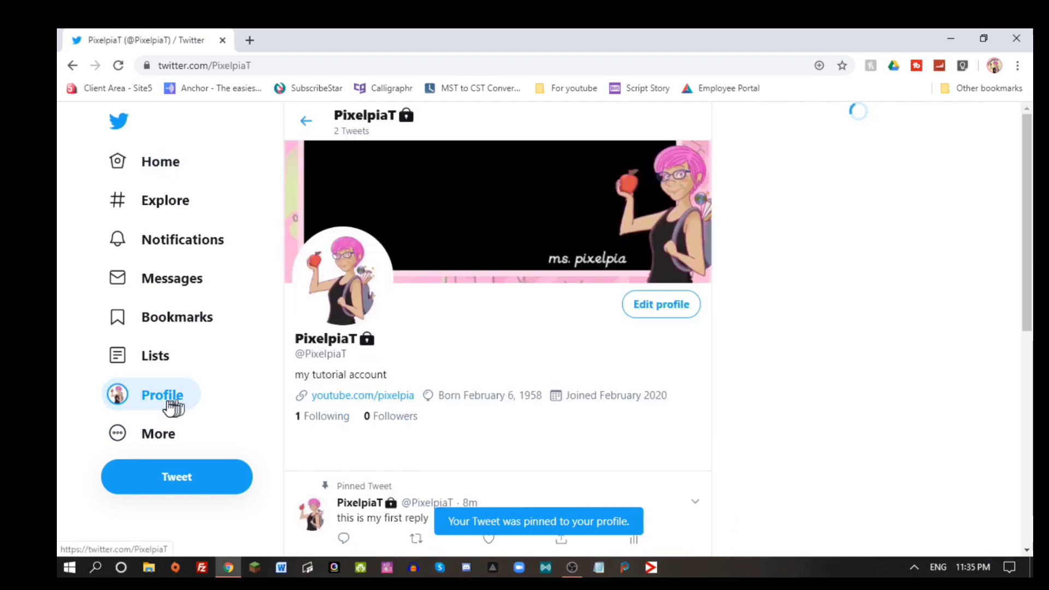
scroll(601, 329, "down", 4)
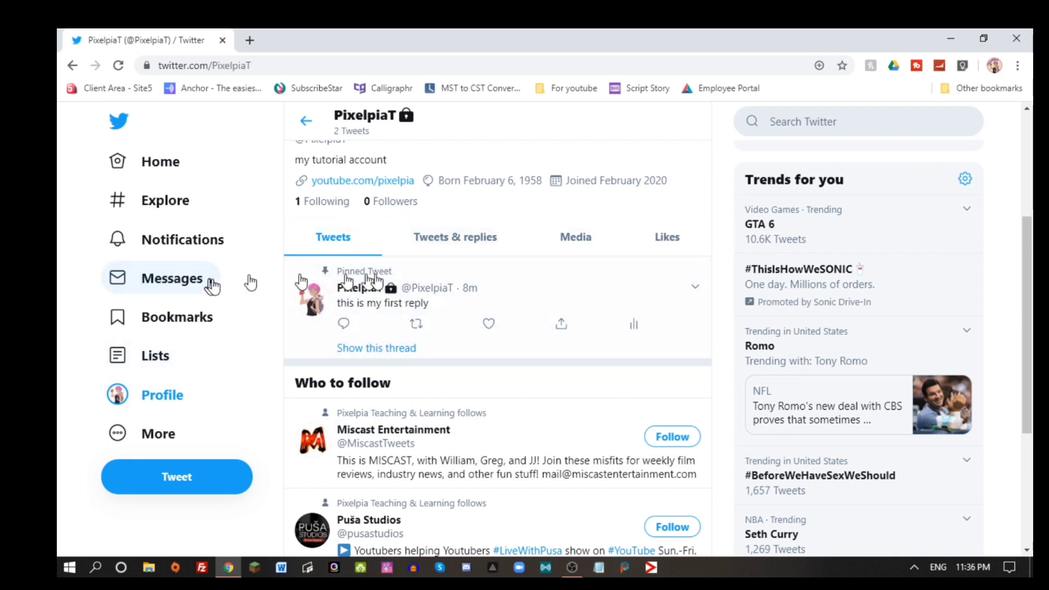
Delete the 'Hi this is my first tweet' tweet from the Home timeline.
left_click(375, 348)
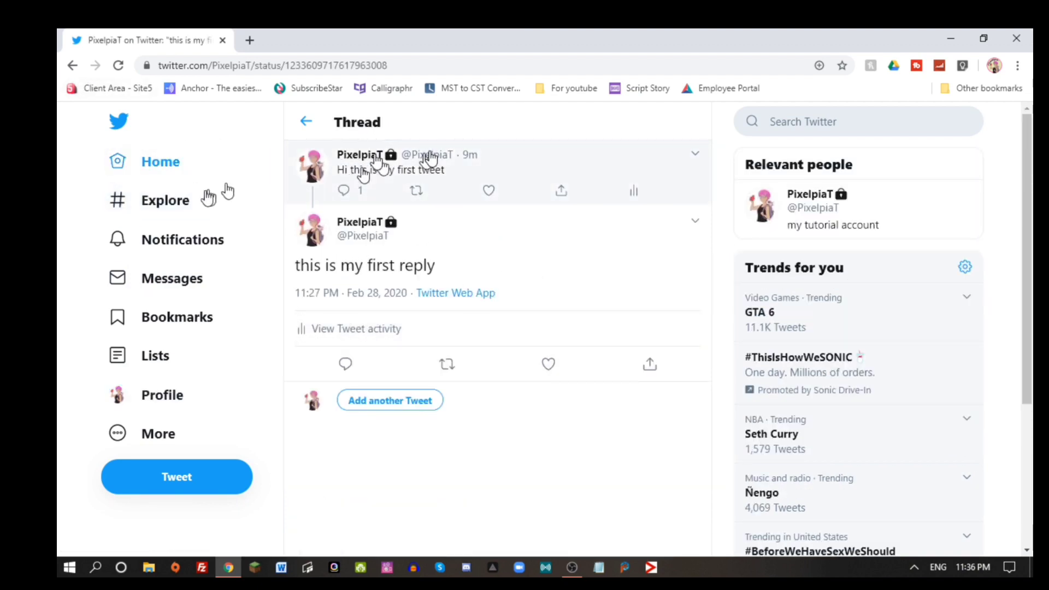
left_click(162, 162)
left_click(695, 339)
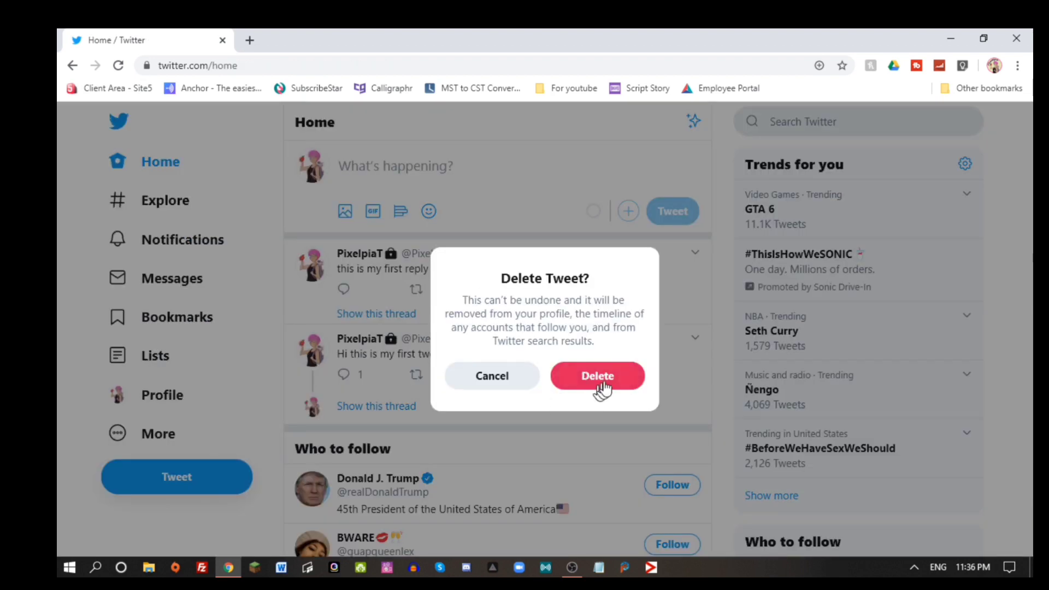
left_click(634, 377)
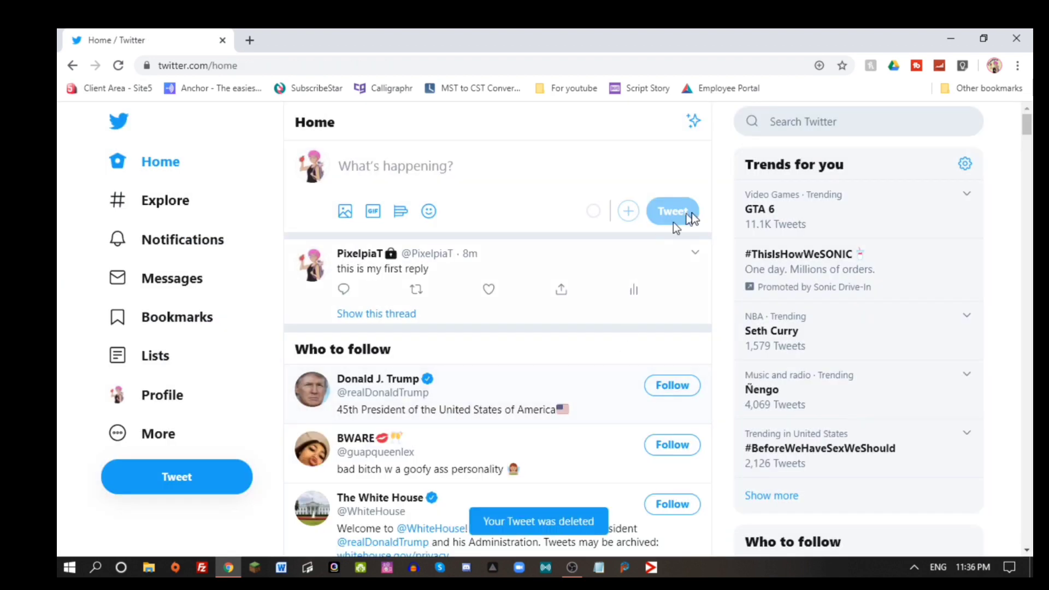
Delete the remaining 'this is my first reply' tweet as well.
left_click(695, 253)
left_click(642, 272)
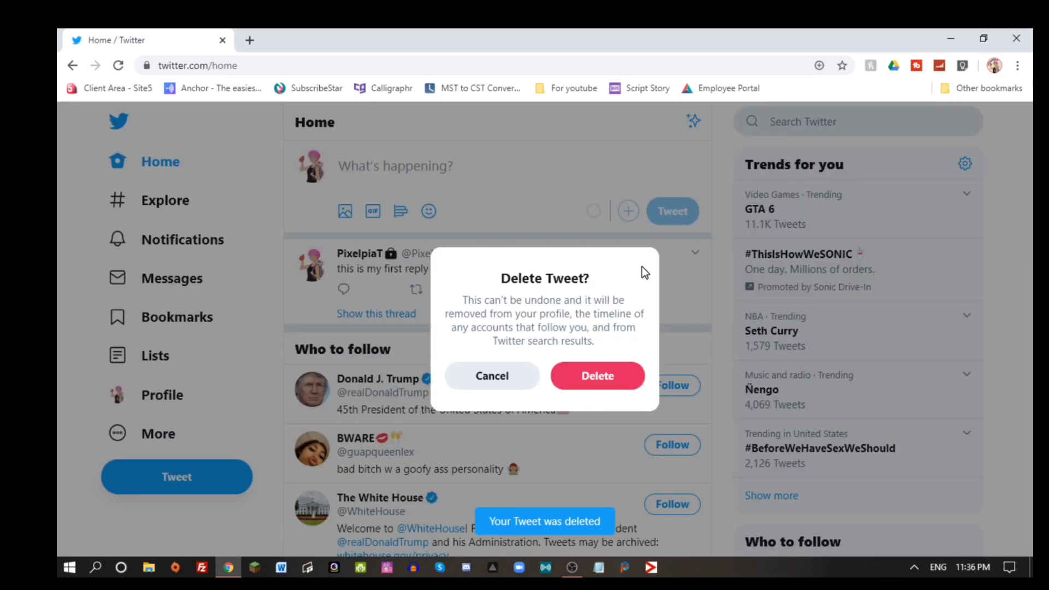
left_click(623, 380)
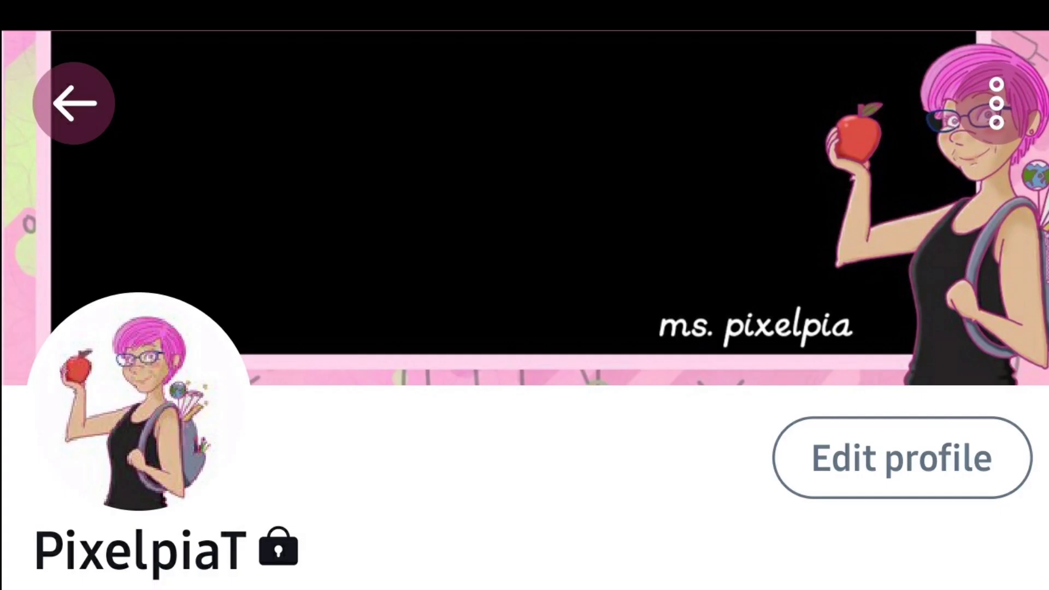